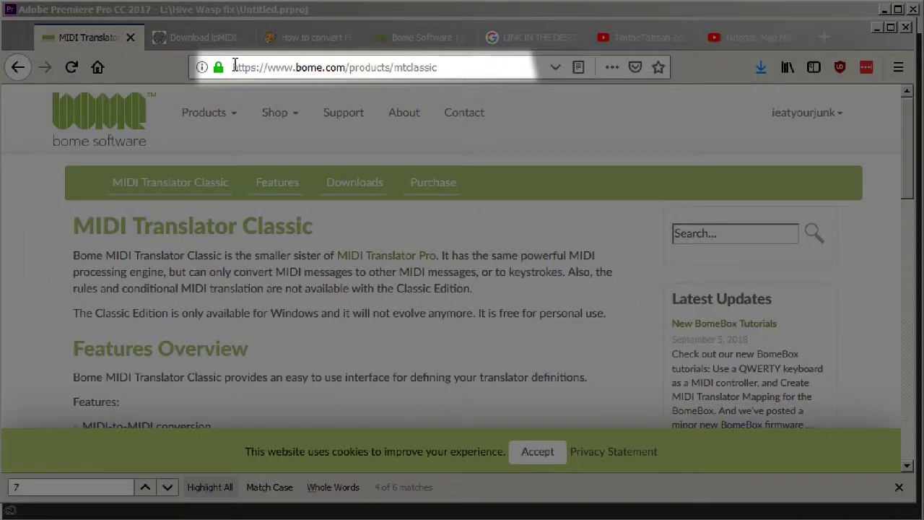
Cancel the MIDI Translator Classic installer download and go to the nerds.de ipMIDI download tab
{"action": "left_click_drag", "start_coordinate": [235, 66], "coordinate": [448, 66]}
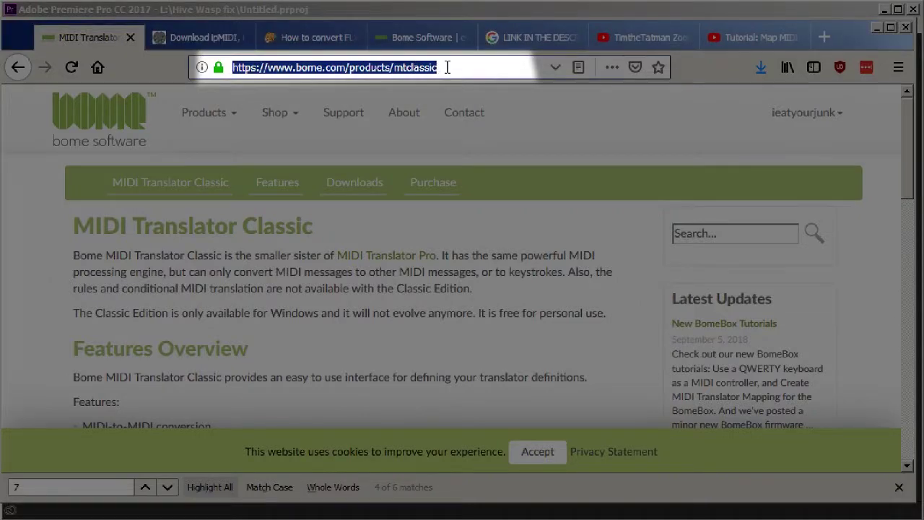
{"action": "scroll", "coordinate": [465, 340], "scroll_direction": "down", "scroll_amount": 6}
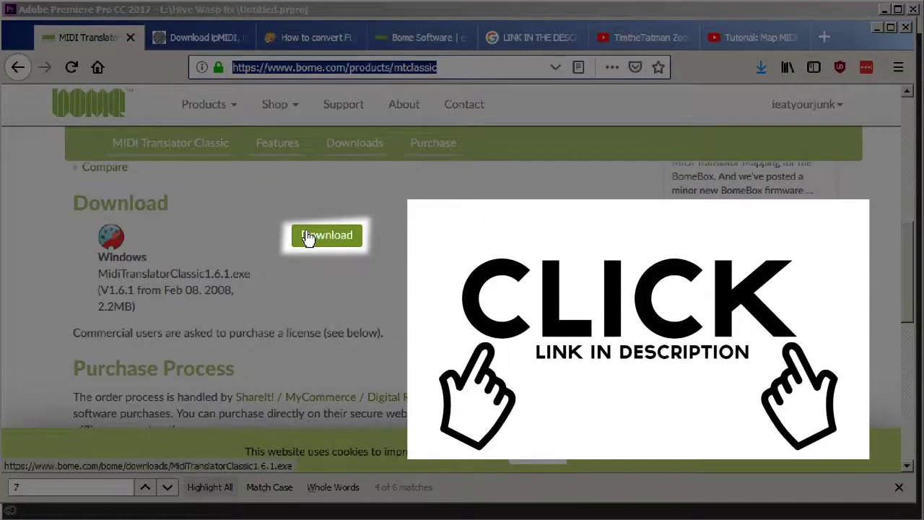
{"action": "left_click", "coordinate": [307, 237]}
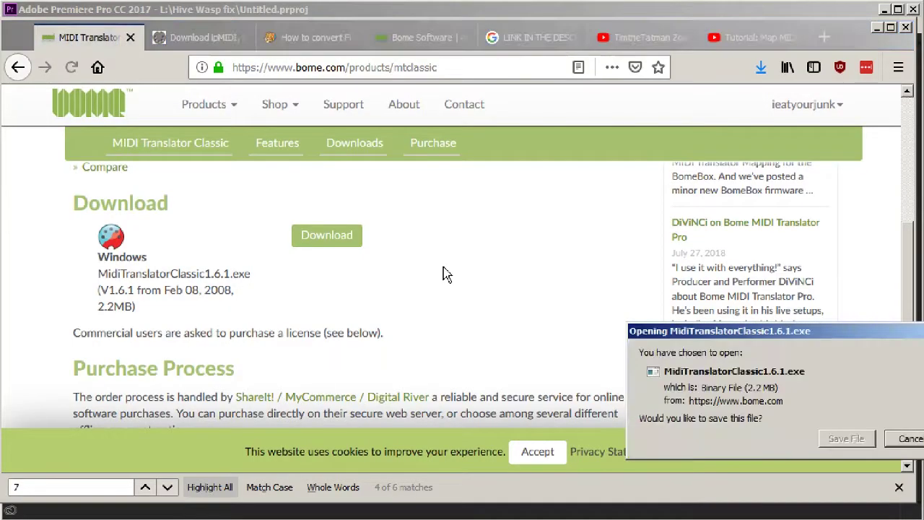
{"action": "left_click_drag", "start_coordinate": [755, 331], "coordinate": [536, 204]}
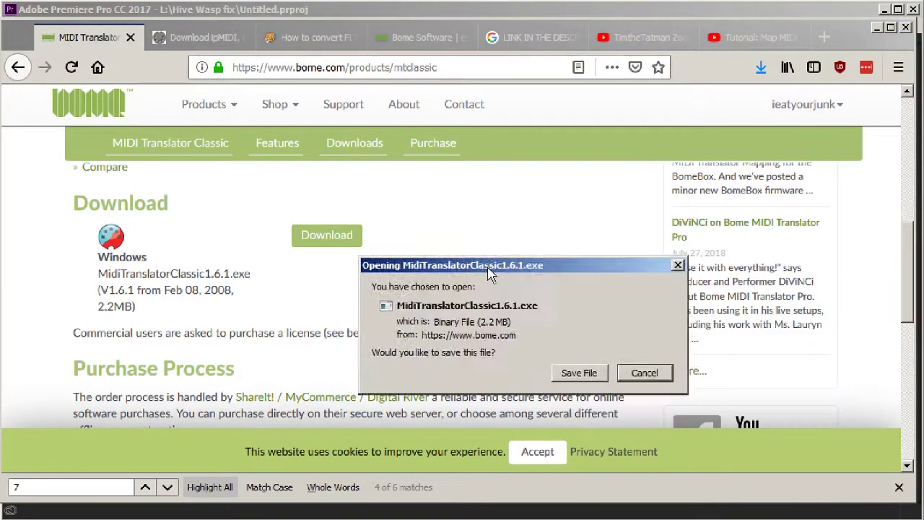
{"action": "left_click", "coordinate": [691, 311]}
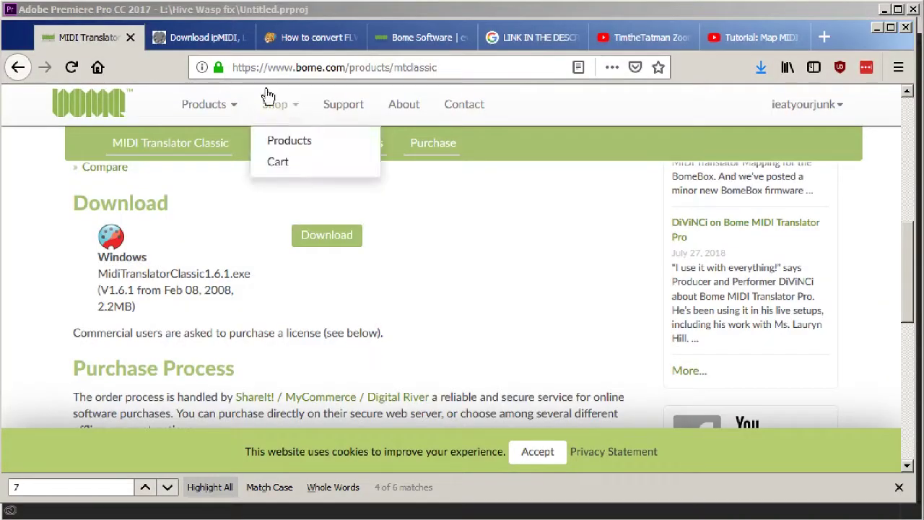
{"action": "left_click", "coordinate": [203, 42]}
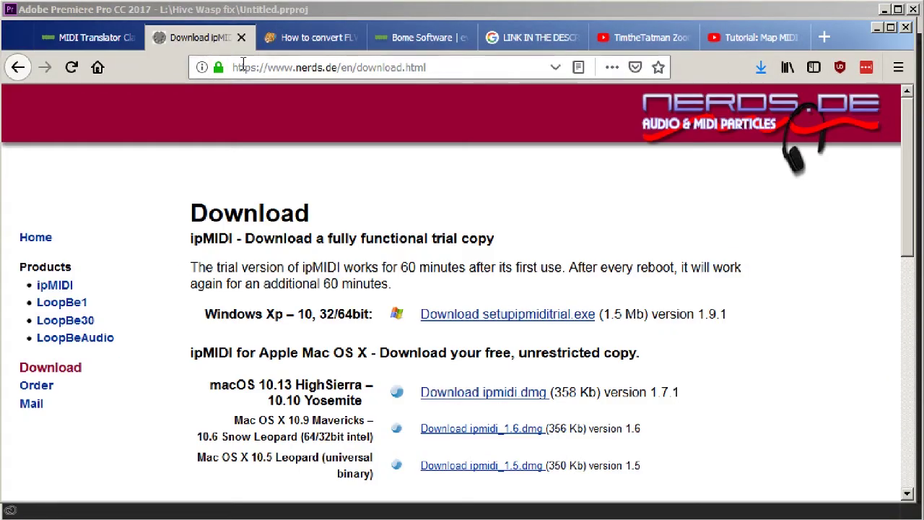
Start the setuploopbe1.exe download from the nerds.de page, then cancel its save prompt
{"action": "left_click_drag", "start_coordinate": [432, 67], "coordinate": [232, 67]}
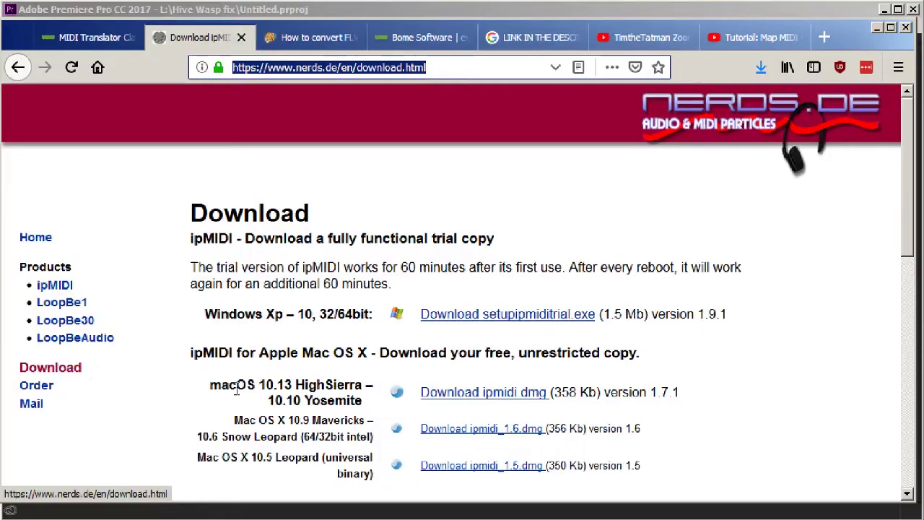
{"action": "scroll", "coordinate": [491, 407], "scroll_direction": "down", "scroll_amount": 1}
{"action": "scroll", "coordinate": [491, 406], "scroll_direction": "down", "scroll_amount": 10}
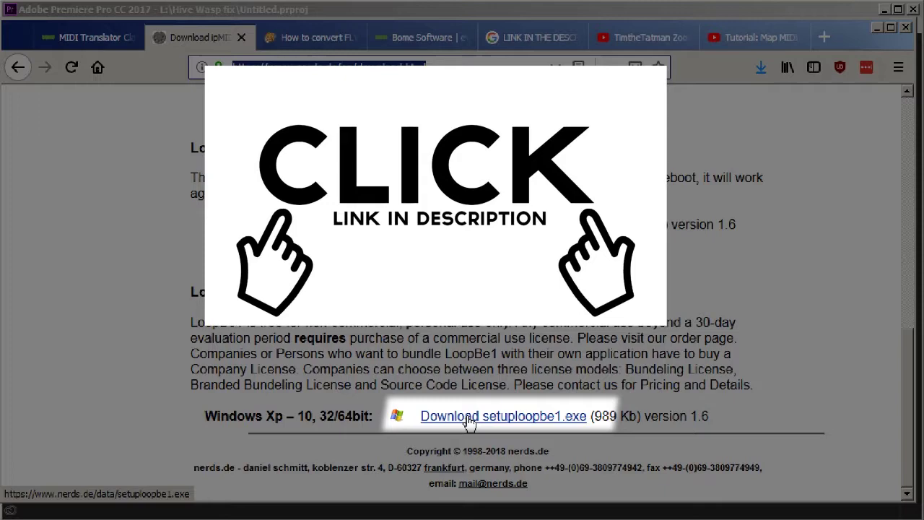
{"action": "left_click", "coordinate": [468, 417]}
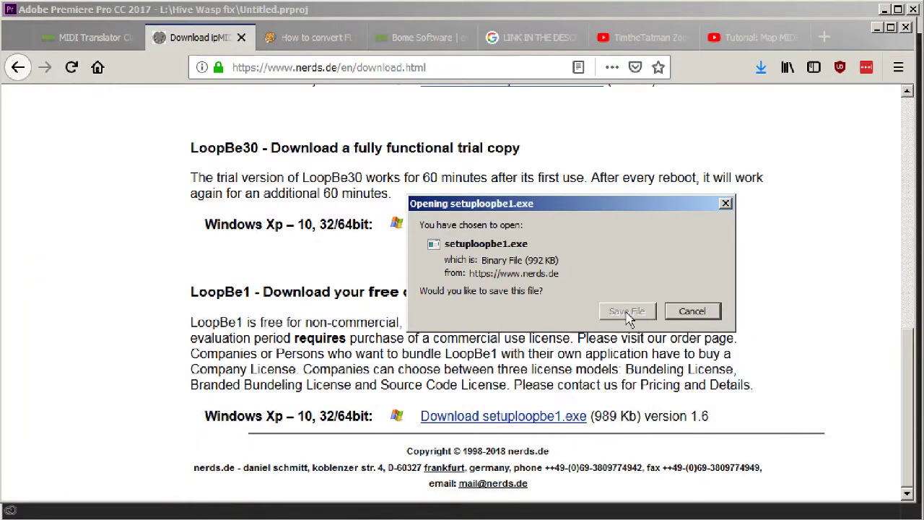
{"action": "left_click", "coordinate": [693, 312]}
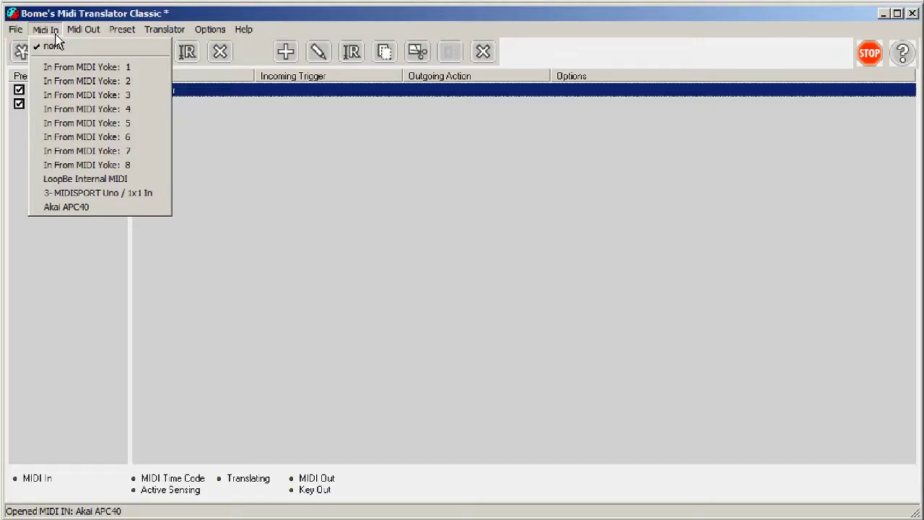
Select Akai APC40 as the MIDI input and bring up the Midi Out port list
{"action": "left_click", "coordinate": [109, 207]}
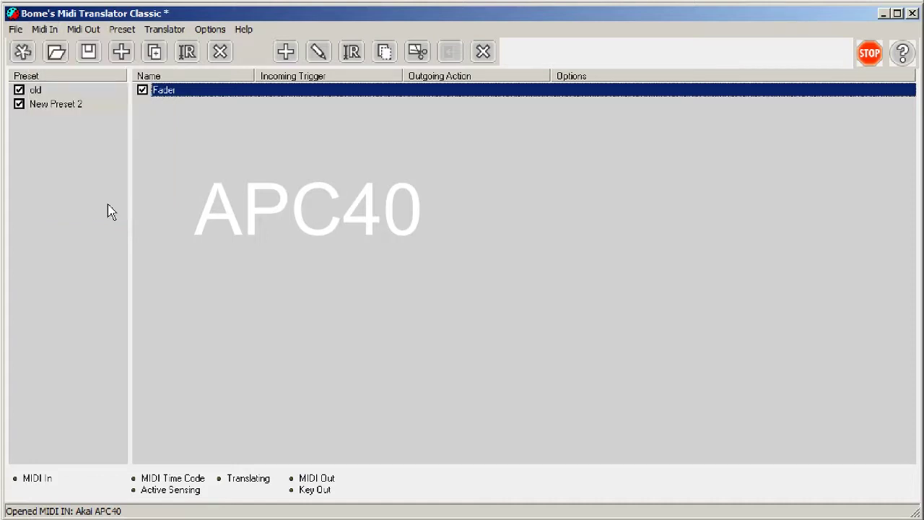
{"action": "left_click", "coordinate": [82, 30]}
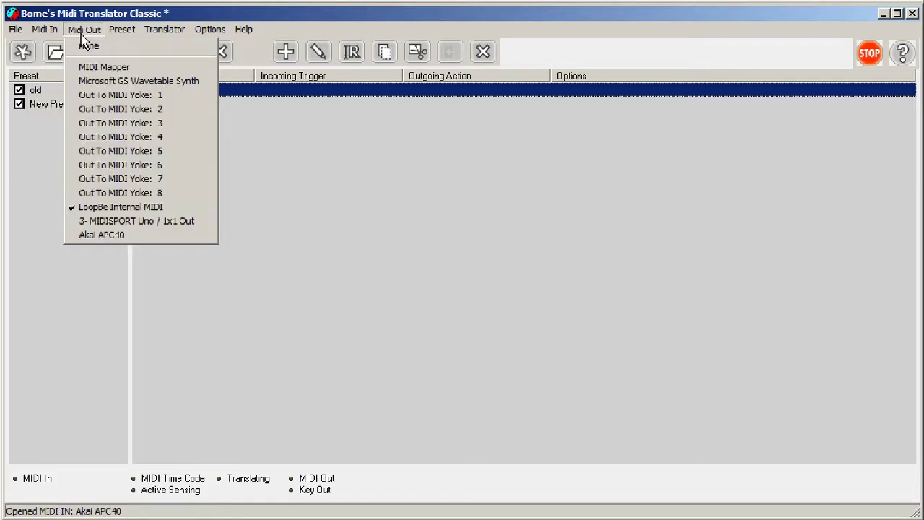
Send MIDI output to LoopBe Internal MIDI and rename the first preset to 'old'
{"action": "left_click", "coordinate": [139, 207]}
{"action": "left_click", "coordinate": [110, 103]}
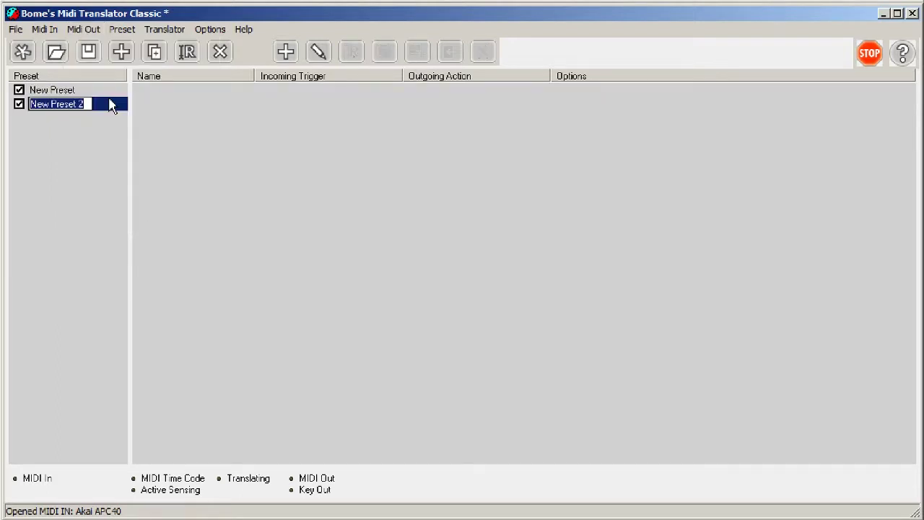
{"action": "left_click", "coordinate": [108, 160]}
{"action": "left_click", "coordinate": [61, 93]}
{"action": "left_click", "coordinate": [61, 91]}
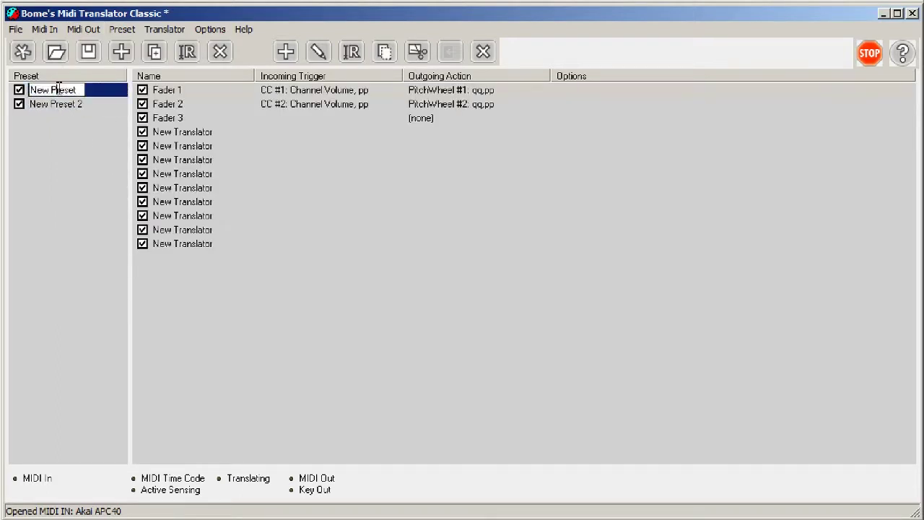
{"action": "double_click", "coordinate": [60, 89]}
{"action": "key", "text": "shift+Home"}
{"action": "type", "text": "old"}
{"action": "key", "text": "Return"}
Add a translator named 'Fader' to New Preset 2
{"action": "left_click", "coordinate": [43, 104]}
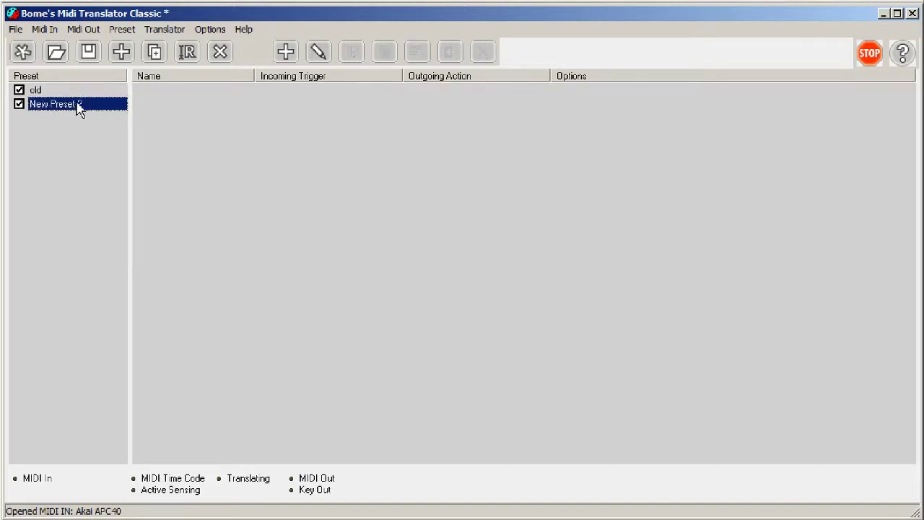
{"action": "left_click", "coordinate": [285, 51]}
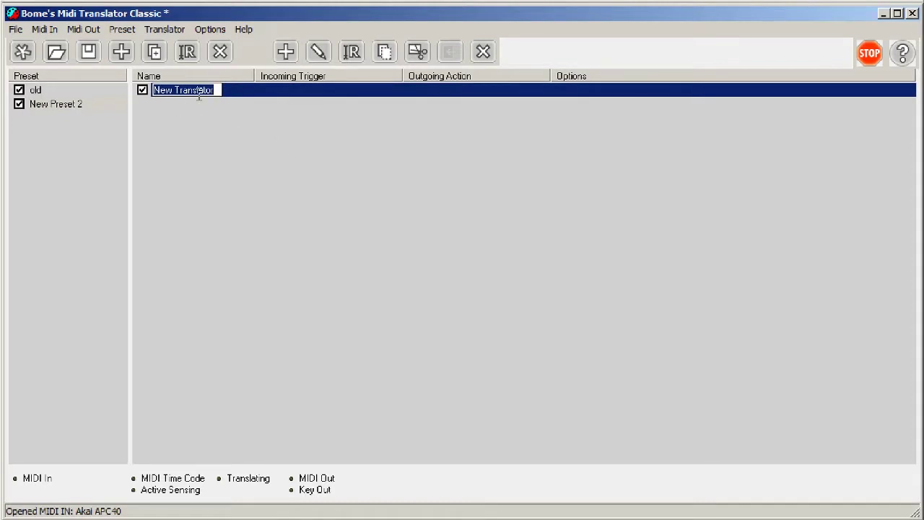
{"action": "type", "text": "Fader"}
{"action": "key", "text": "BackSpace"}
{"action": "key", "text": "BackSpace"}
{"action": "type", "text": "Fa"}
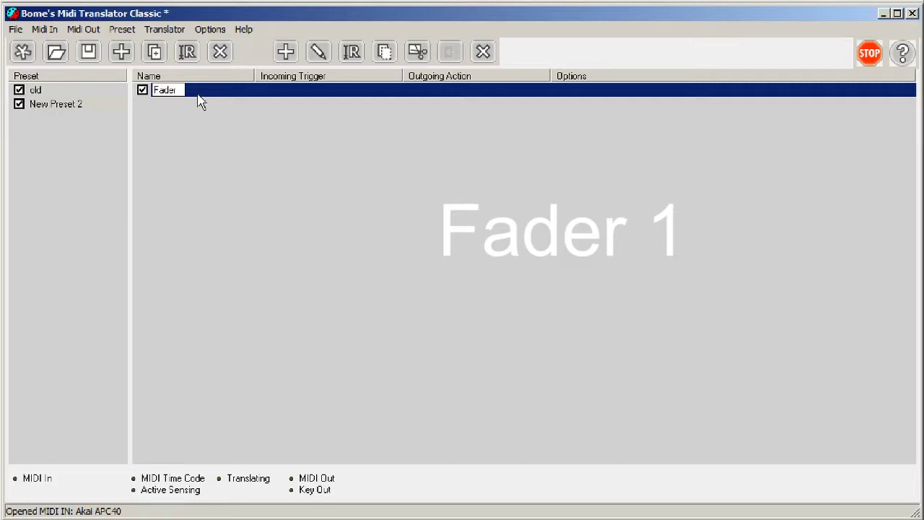
Commit the Fader translator name and open its settings window
{"action": "left_click", "coordinate": [543, 238]}
{"action": "left_click", "coordinate": [183, 91]}
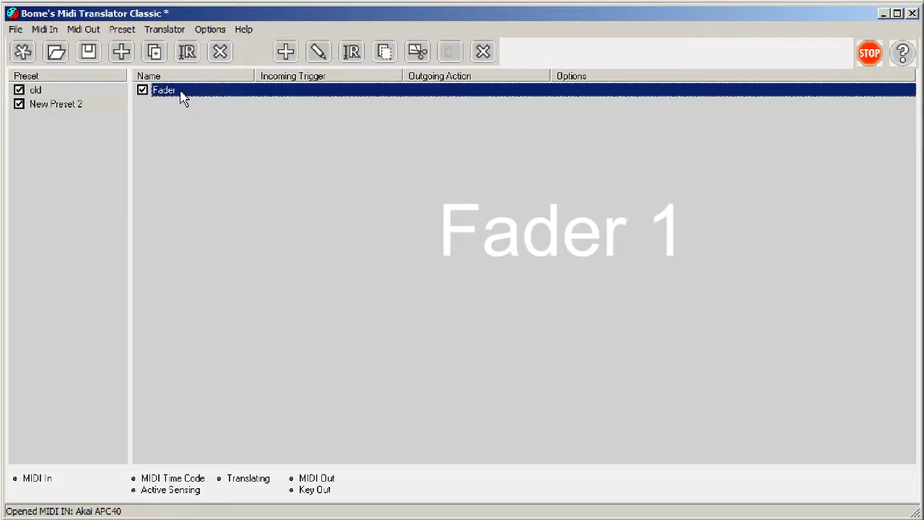
{"action": "double_click", "coordinate": [201, 89]}
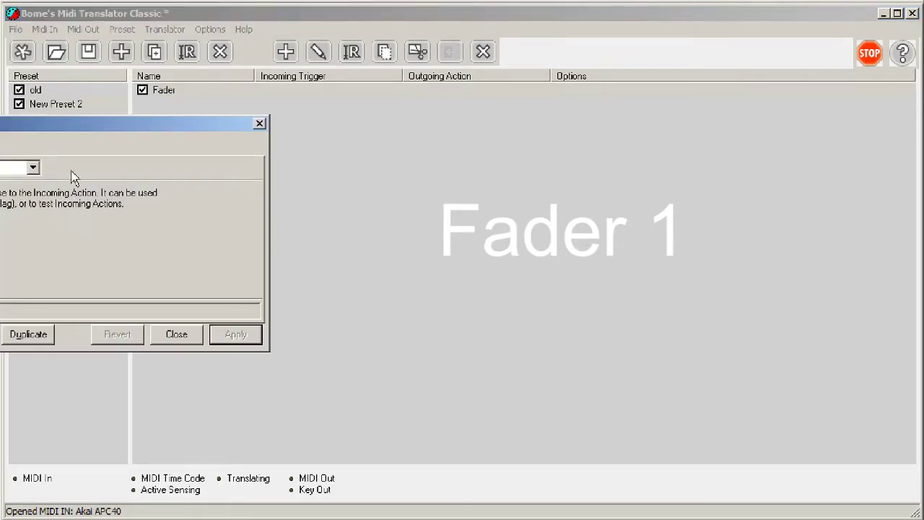
{"action": "left_click_drag", "start_coordinate": [71, 125], "coordinate": [541, 161]}
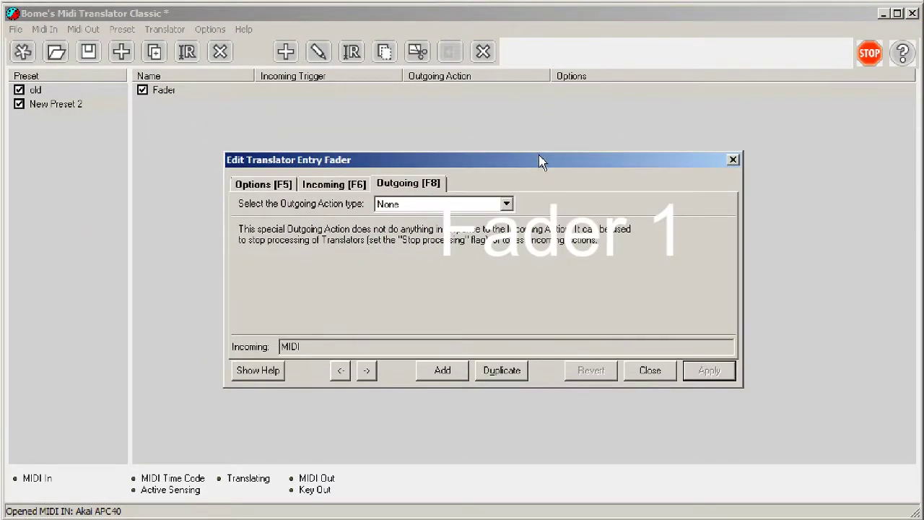
Rename the translator to Fader 1 and capture the APC40 fader's incoming message B0 07 pp
{"action": "left_click", "coordinate": [262, 184]}
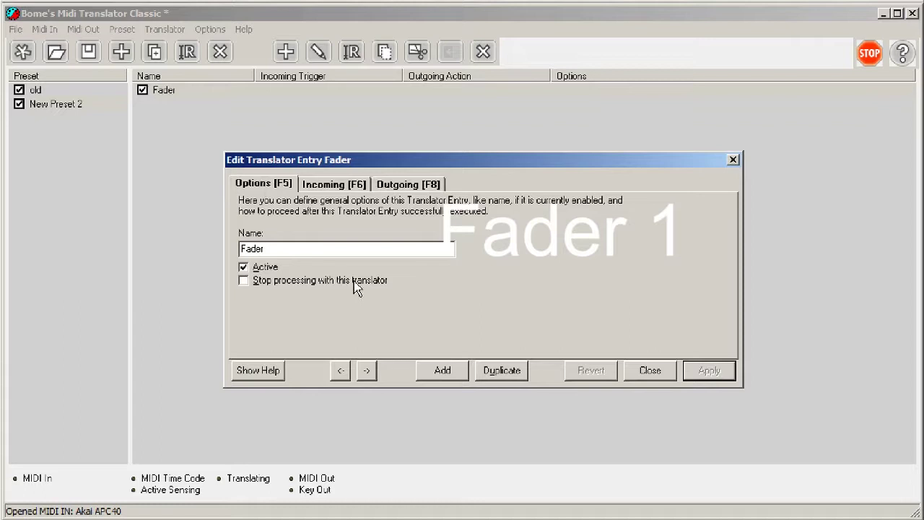
{"action": "left_click", "coordinate": [372, 251]}
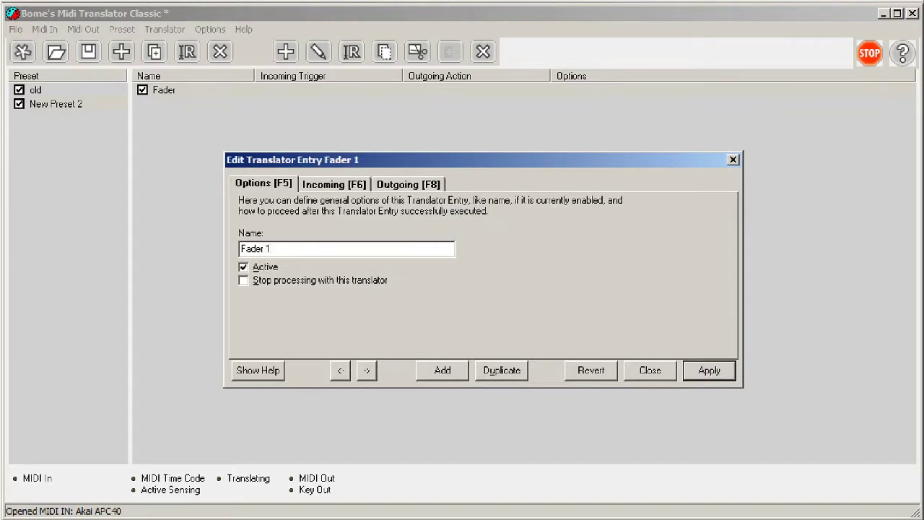
{"action": "left_click", "coordinate": [351, 186]}
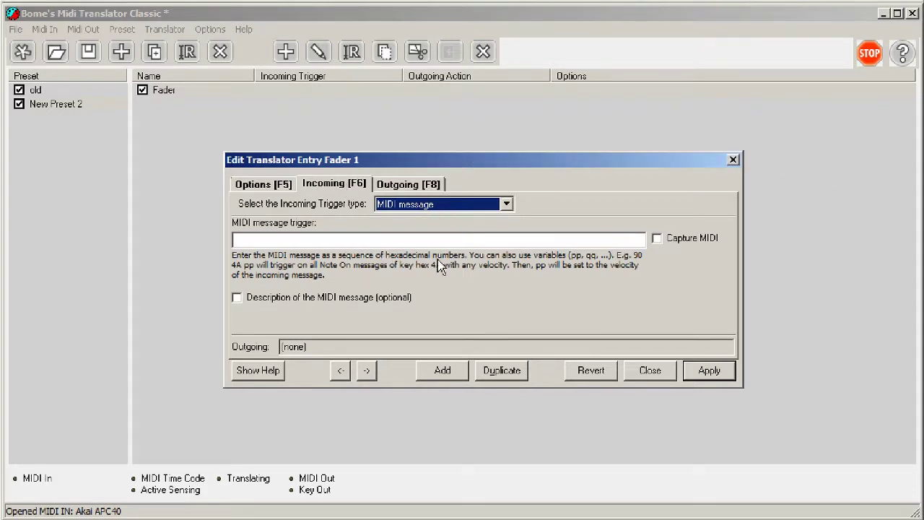
{"action": "left_click", "coordinate": [658, 240]}
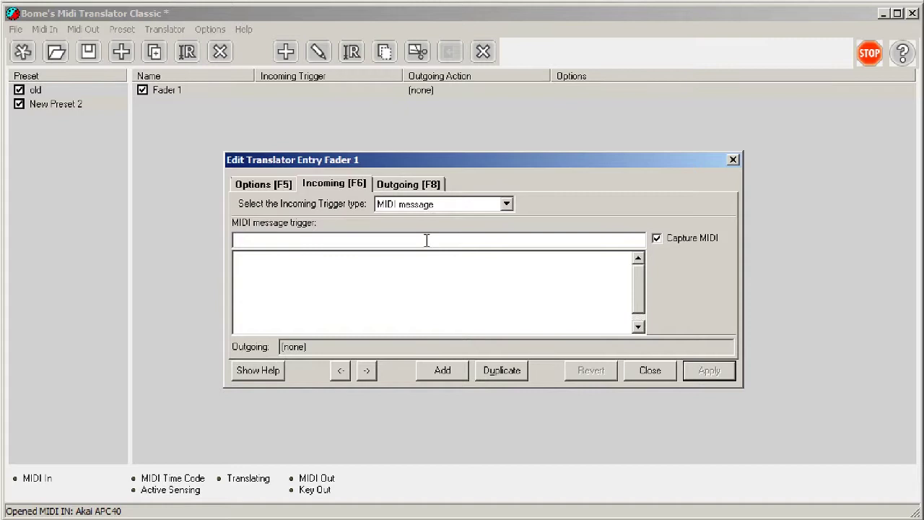
Make Fader 1 output the pitch-wheel MIDI message E0 qq pp and apply it
{"action": "left_click", "coordinate": [411, 184]}
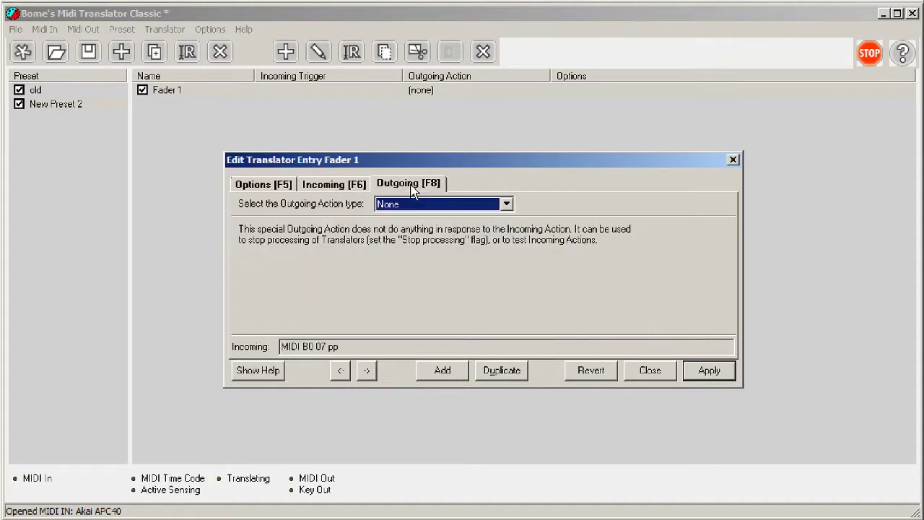
{"action": "left_click", "coordinate": [441, 204]}
{"action": "left_click", "coordinate": [405, 222]}
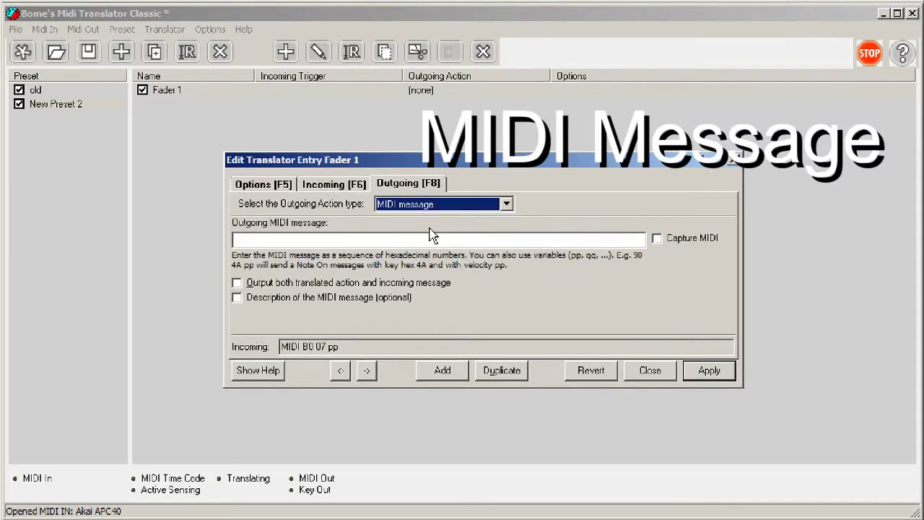
{"action": "left_click", "coordinate": [307, 240]}
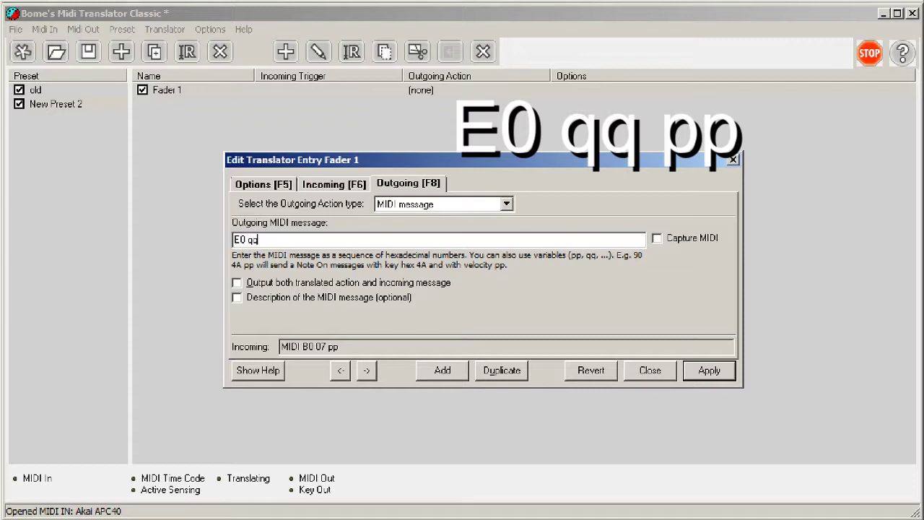
{"action": "type", "text": "E0 qq pp"}
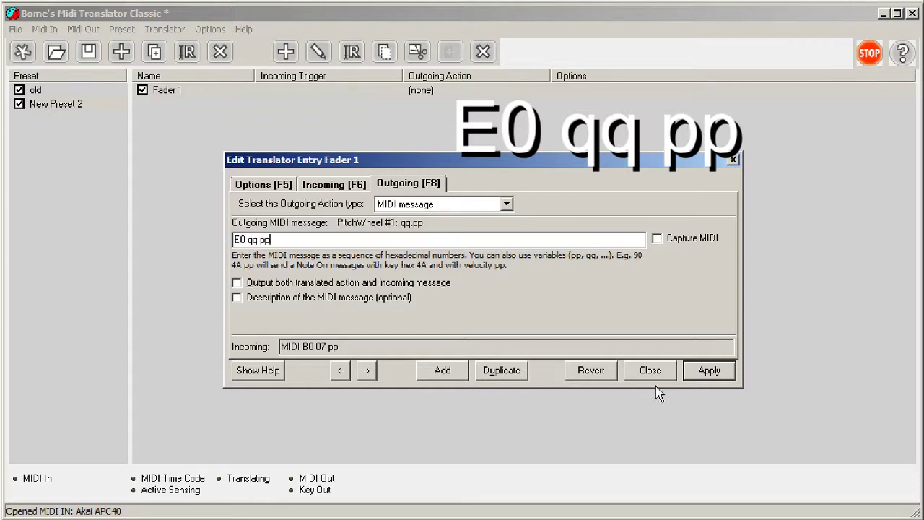
{"action": "left_click", "coordinate": [710, 370]}
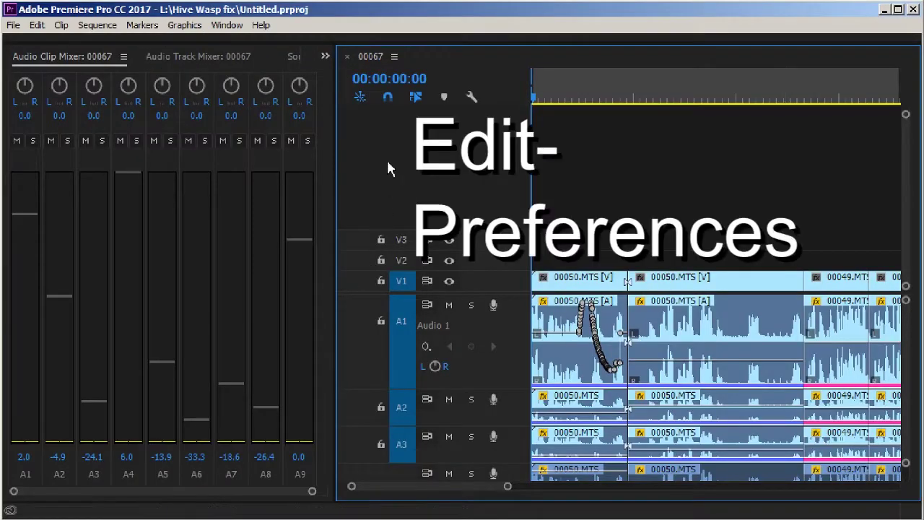
Open Premiere Pro's Control Surface preferences
{"action": "left_click", "coordinate": [13, 25]}
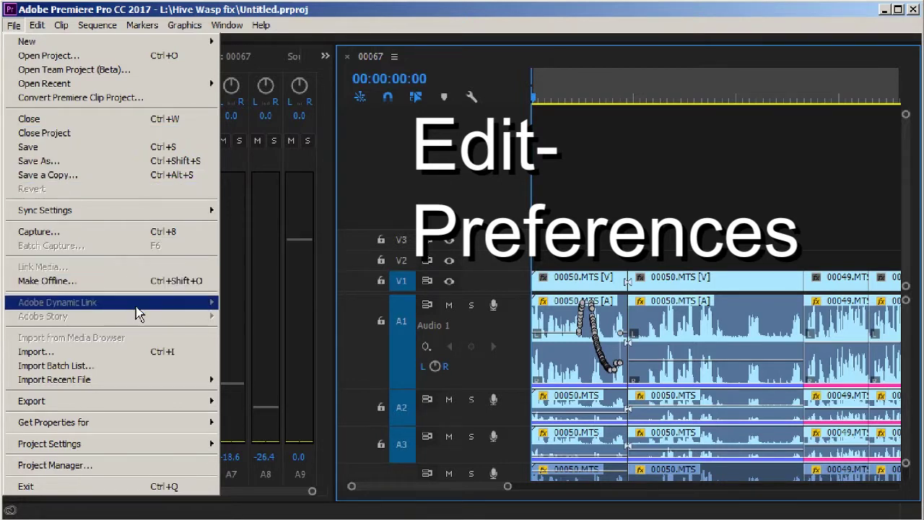
{"action": "mouse_move", "coordinate": [37, 25]}
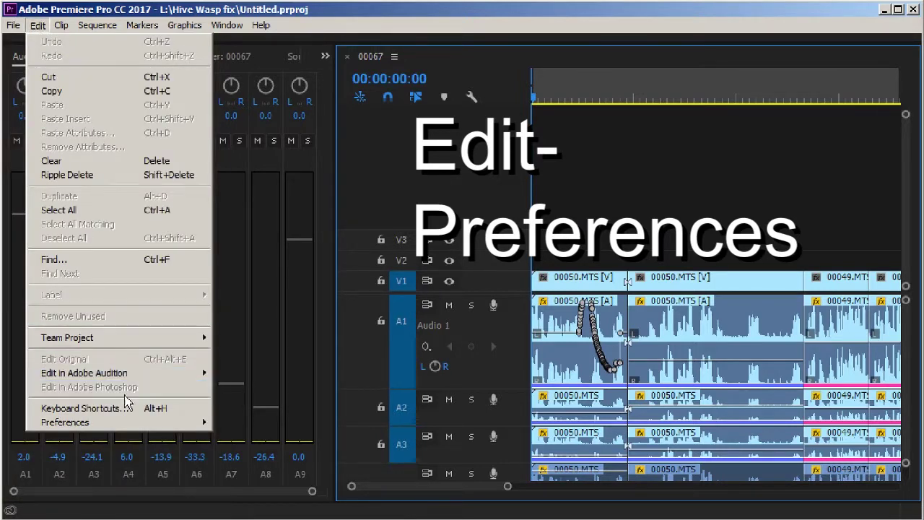
{"action": "mouse_move", "coordinate": [132, 427]}
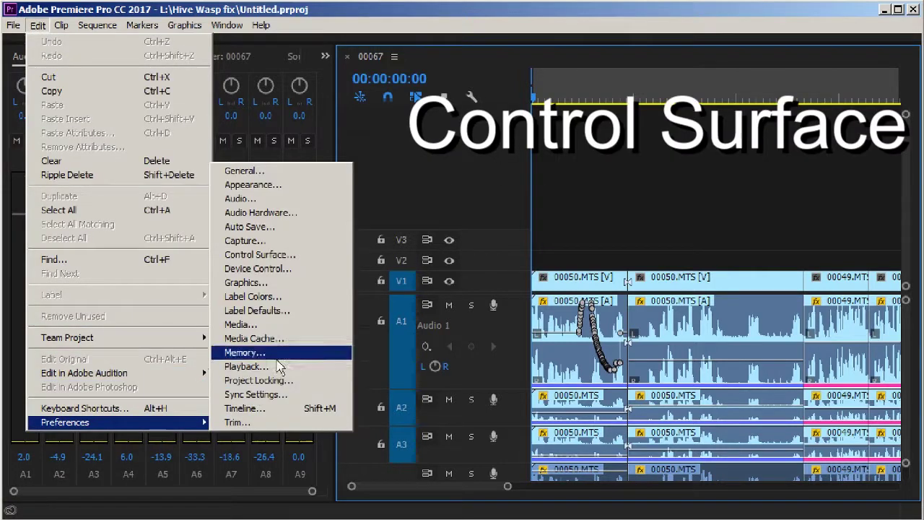
{"action": "left_click", "coordinate": [285, 262]}
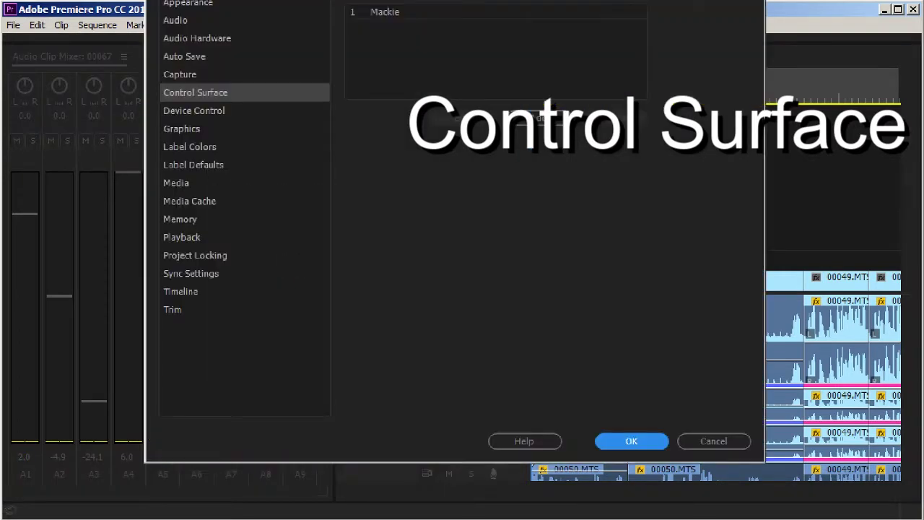
{"action": "left_click_drag", "start_coordinate": [533, 21], "coordinate": [547, 21]}
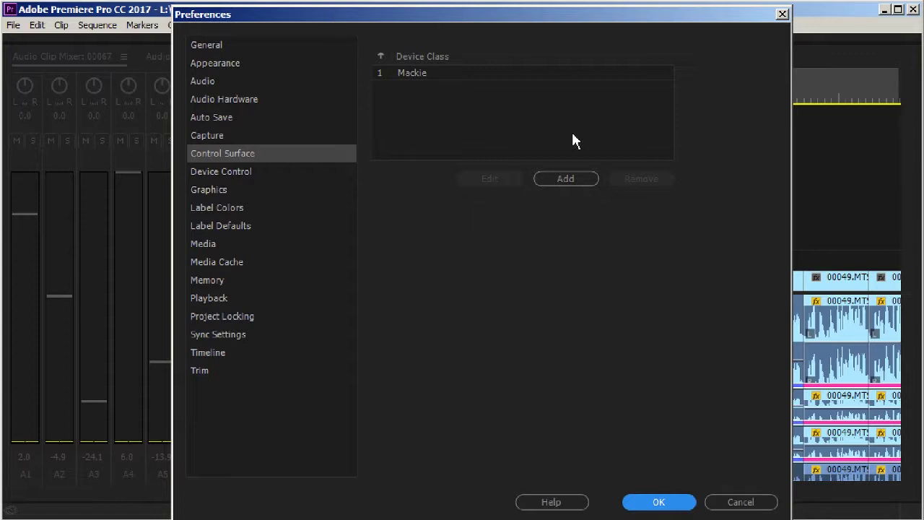
Remove the existing Mackie control surface and add a new Mackie one
{"action": "left_click", "coordinate": [496, 73]}
{"action": "left_click", "coordinate": [613, 179]}
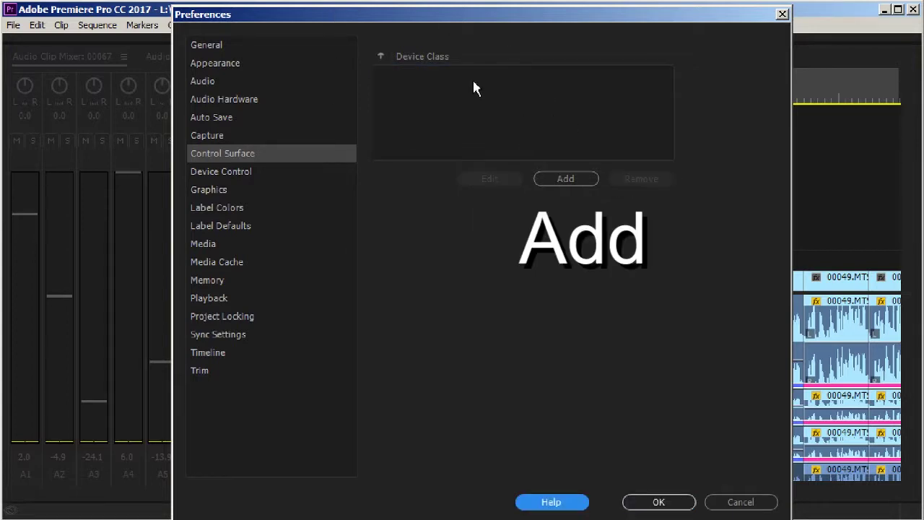
{"action": "left_click", "coordinate": [564, 178]}
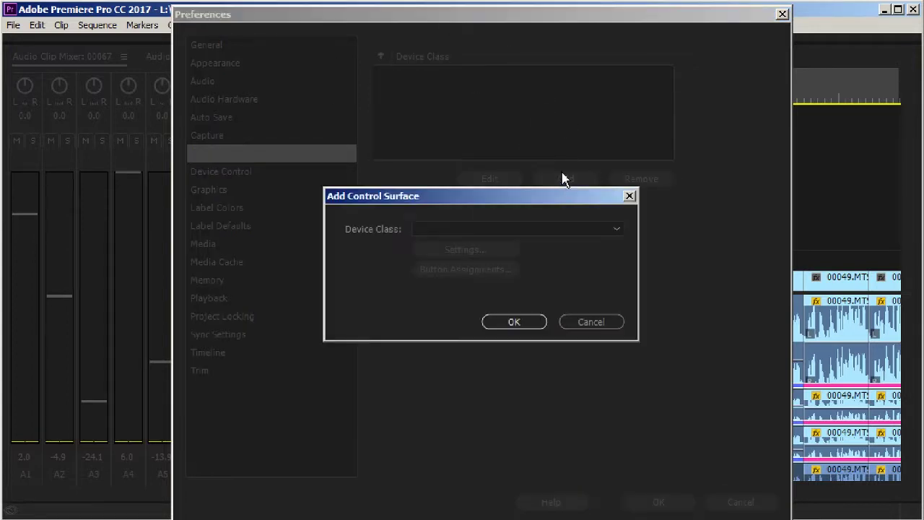
{"action": "left_click", "coordinate": [495, 229]}
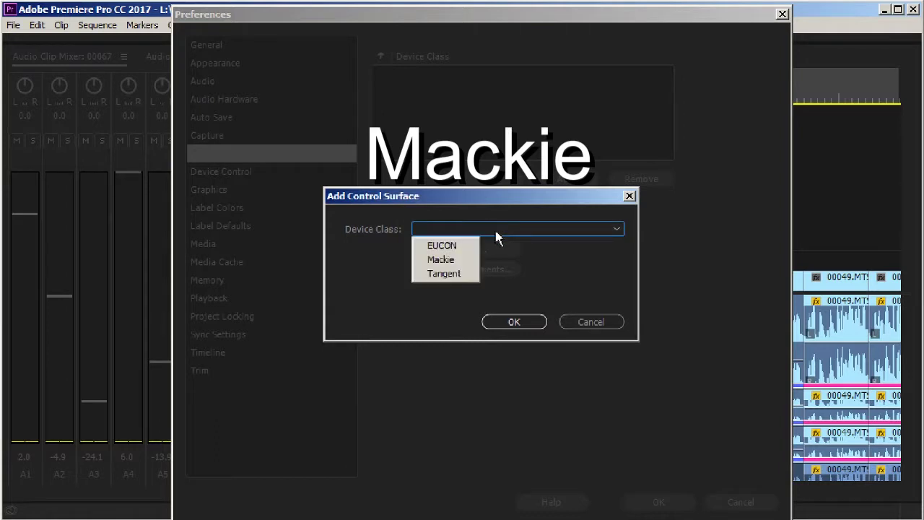
{"action": "left_click", "coordinate": [459, 262]}
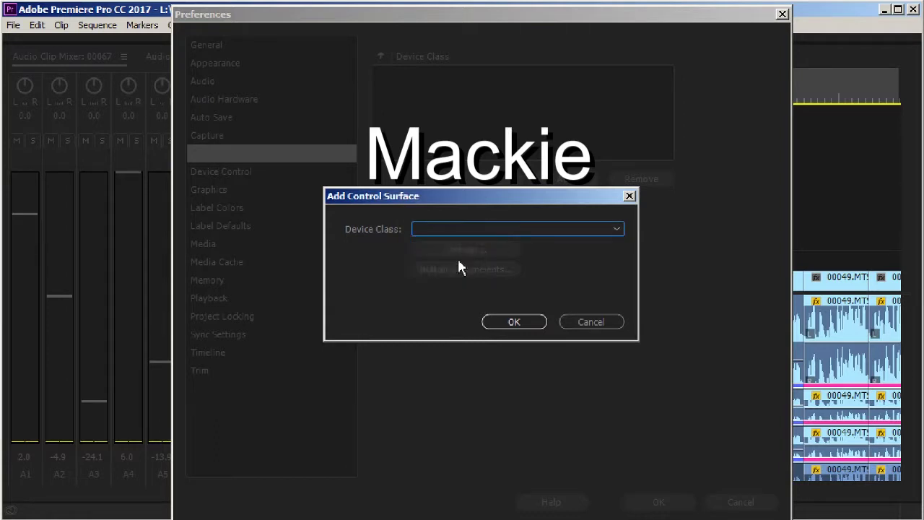
{"action": "left_click", "coordinate": [518, 326]}
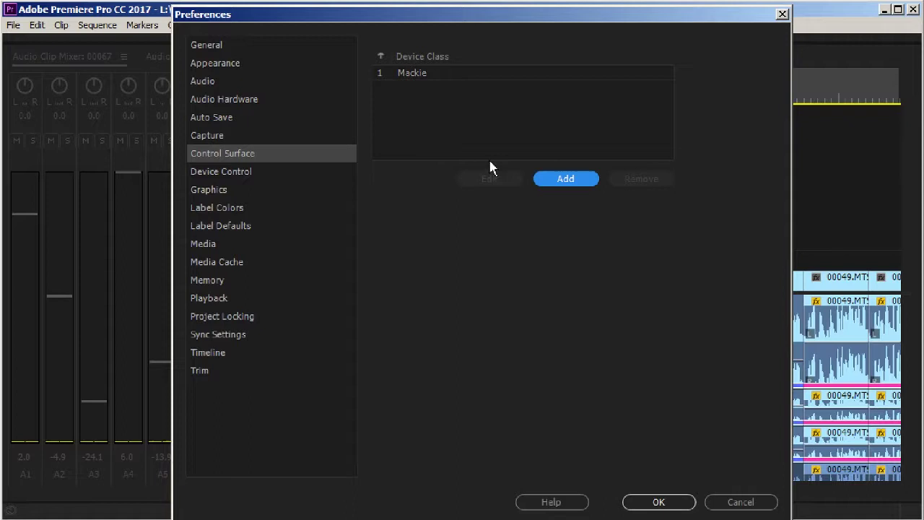
Give the Mackie Control device LoopBe Internal MIDI input and Akai APC40 output, confirming every dialog
{"action": "double_click", "coordinate": [410, 73]}
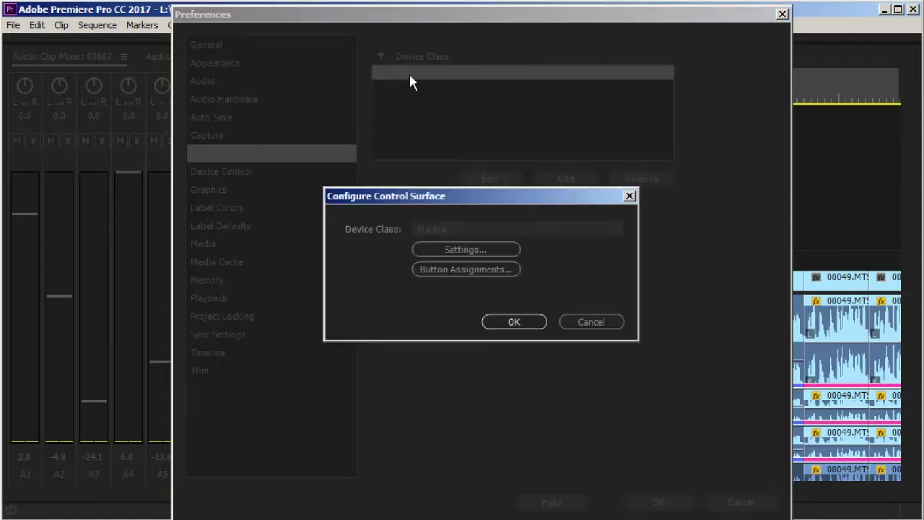
{"action": "left_click", "coordinate": [465, 251]}
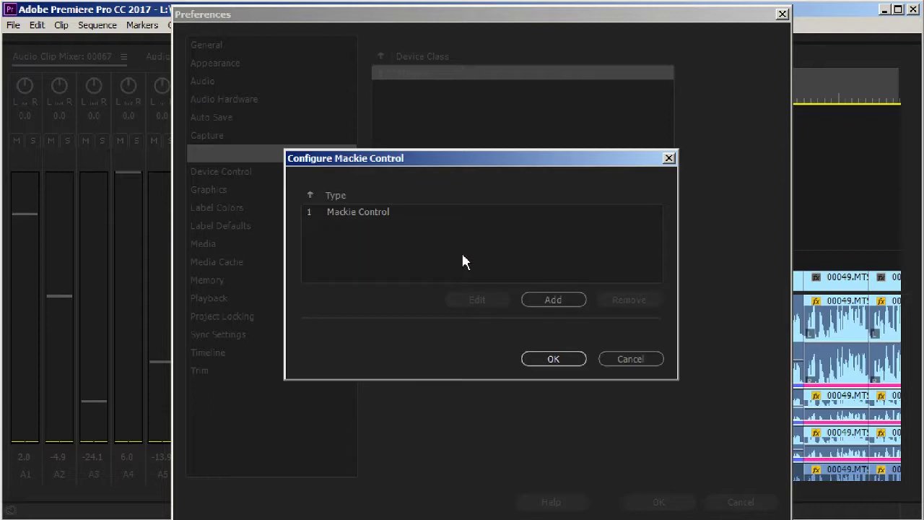
{"action": "left_click", "coordinate": [376, 210]}
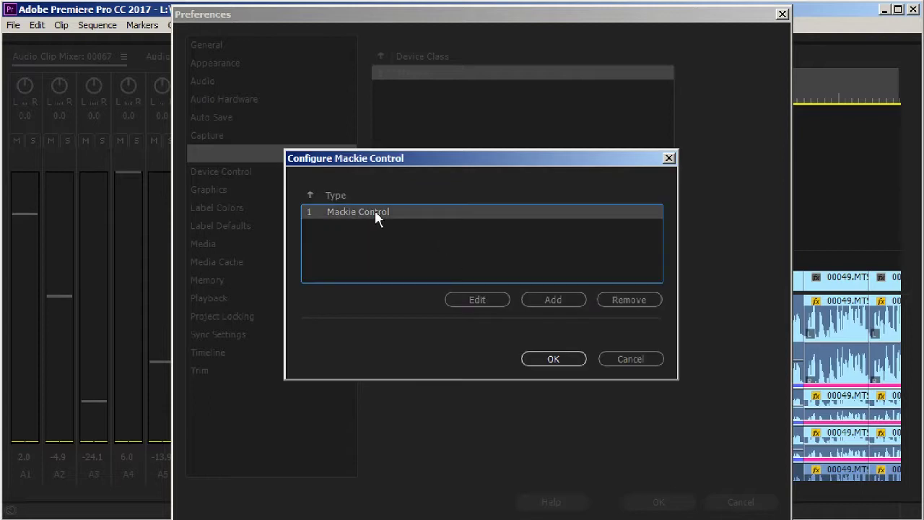
{"action": "left_click", "coordinate": [468, 300]}
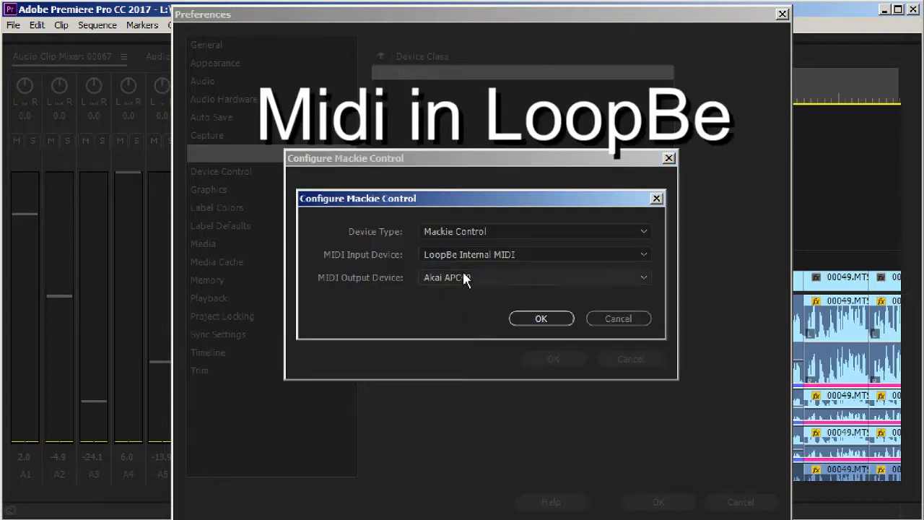
{"action": "left_click", "coordinate": [451, 254]}
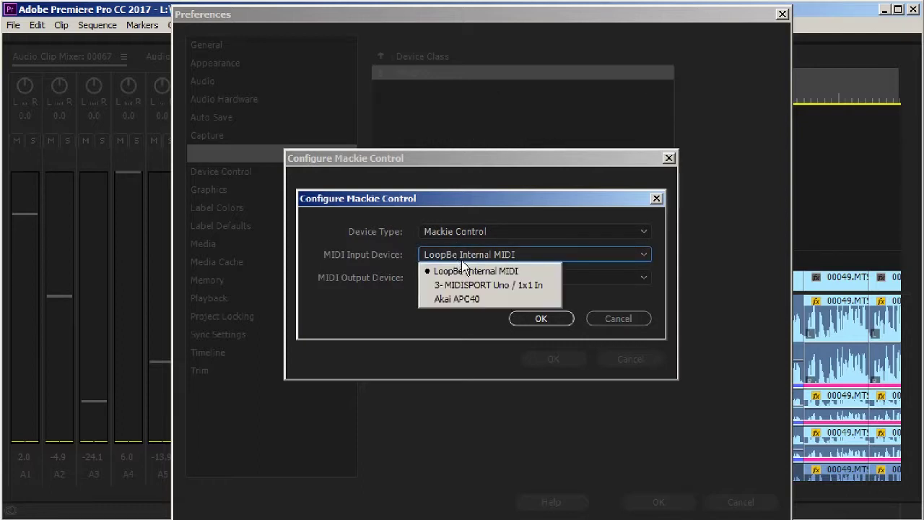
{"action": "left_click", "coordinate": [490, 273]}
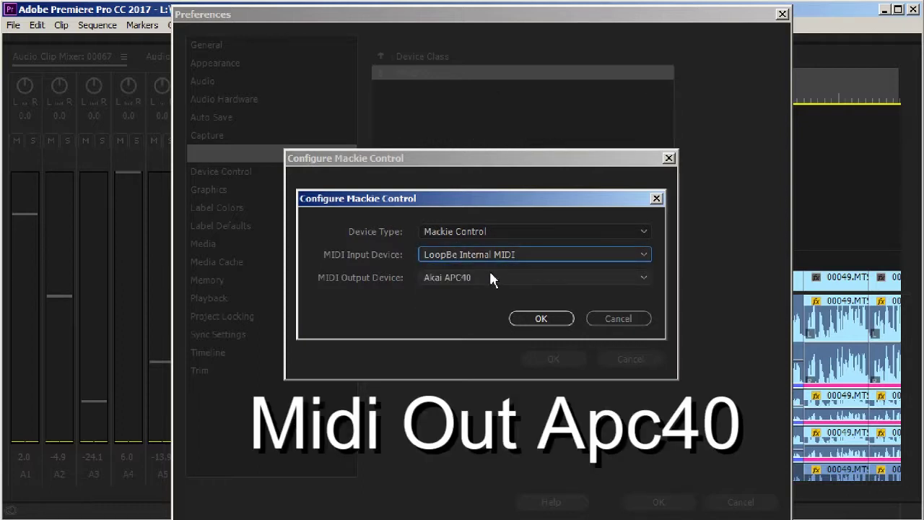
{"action": "key", "text": "Tab"}
{"action": "left_click", "coordinate": [488, 278]}
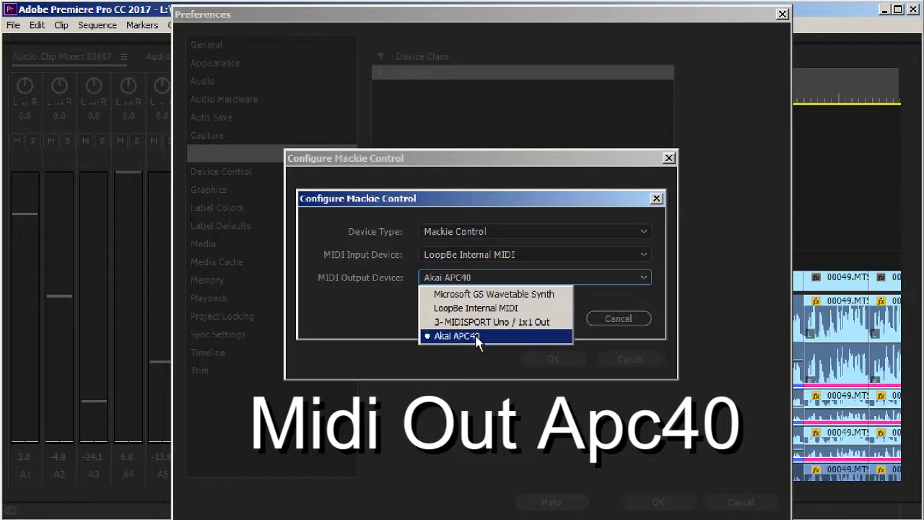
{"action": "left_click", "coordinate": [479, 335]}
{"action": "left_click", "coordinate": [532, 321]}
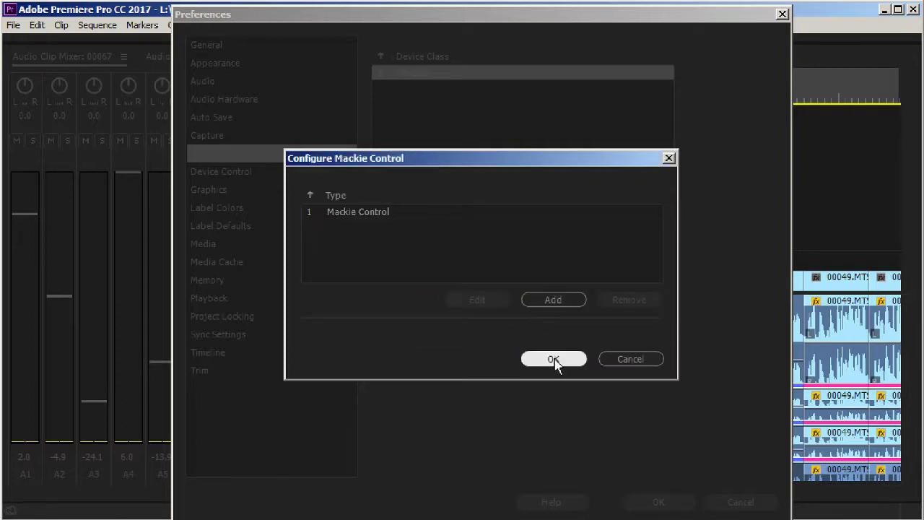
{"action": "left_click", "coordinate": [555, 359]}
{"action": "left_click", "coordinate": [525, 322]}
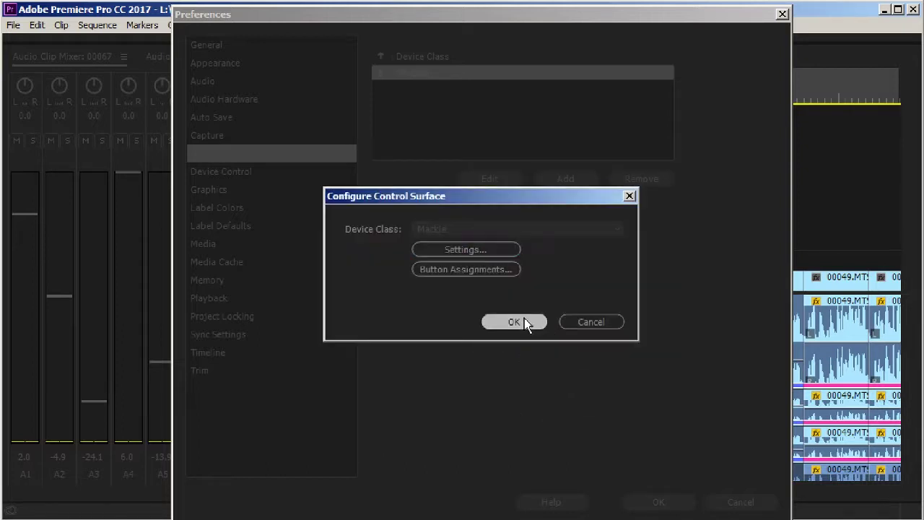
Close Preferences and widen the Audio Clip Mixer panel to show its dB scales
{"action": "left_click", "coordinate": [660, 499]}
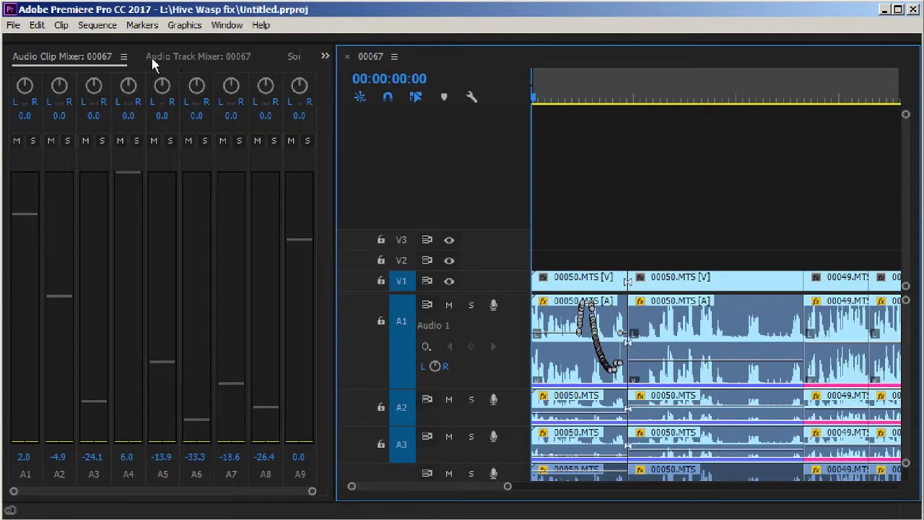
{"action": "left_click", "coordinate": [124, 58]}
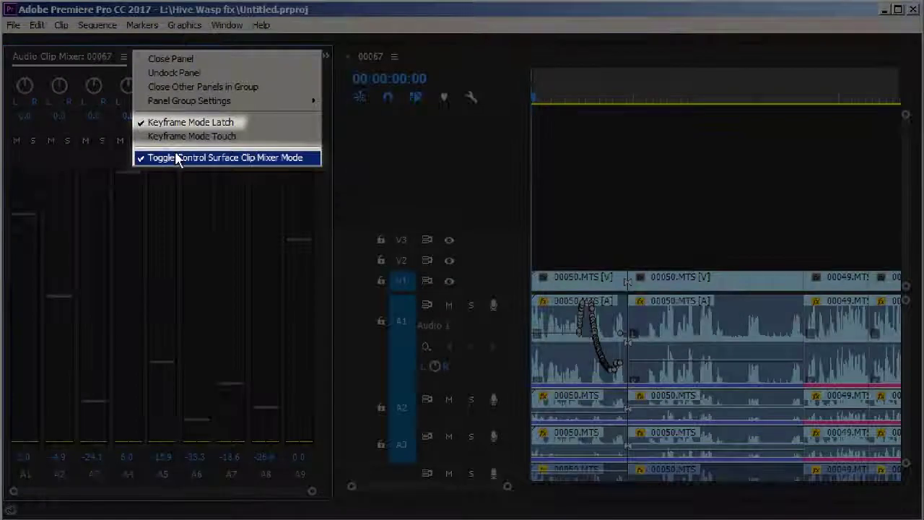
{"action": "left_click", "coordinate": [333, 92]}
{"action": "left_click_drag", "start_coordinate": [333, 85], "coordinate": [479, 85]}
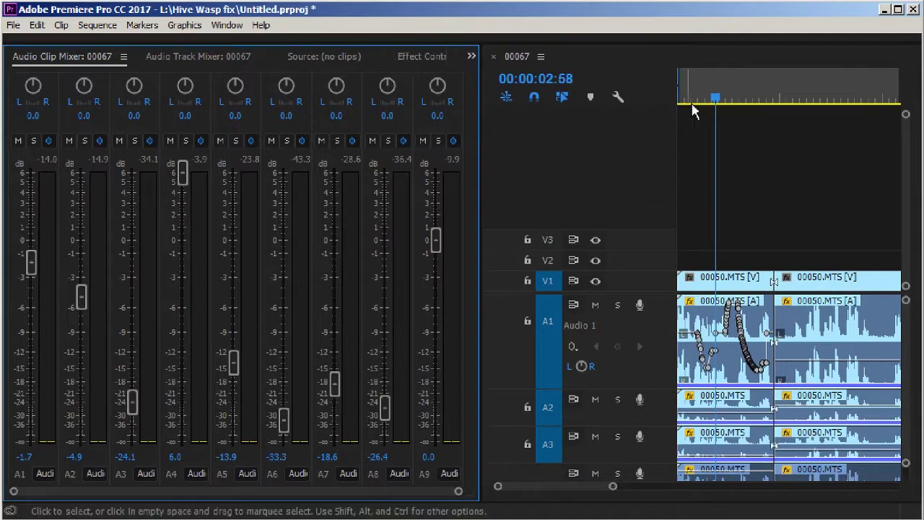
Return the timeline playhead to the sequence start and switch windows
{"action": "left_click", "coordinate": [626, 105]}
{"action": "key", "text": "Home"}
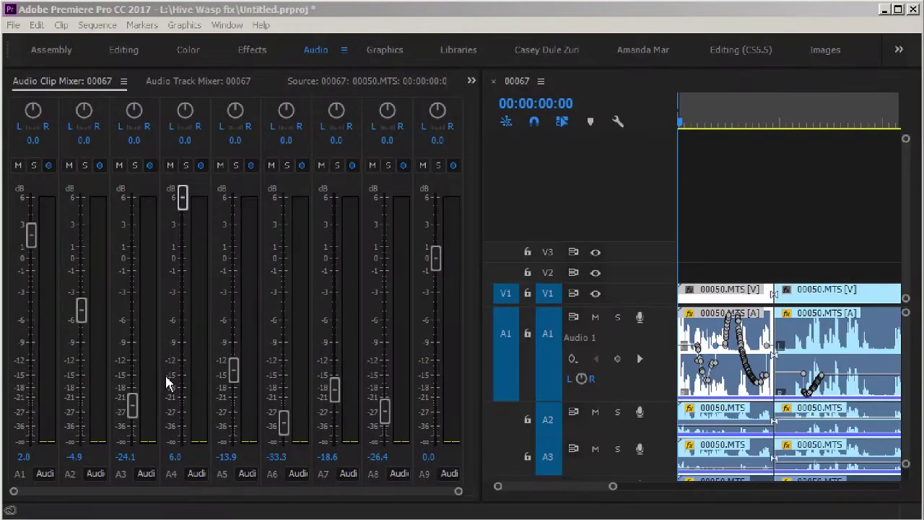
{"action": "key", "text": "alt+Tab"}
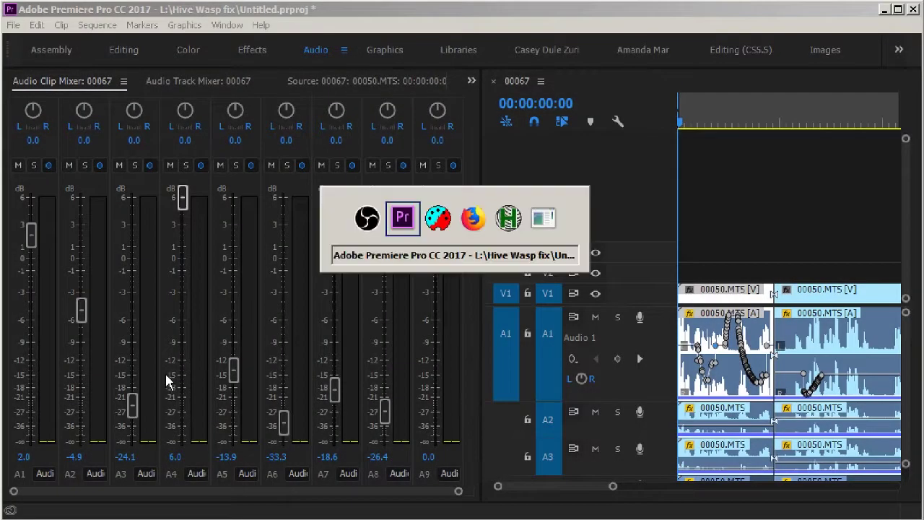
In Bome's, add a new translator and name it Fader 2
{"action": "key", "text": "alt+Tab"}
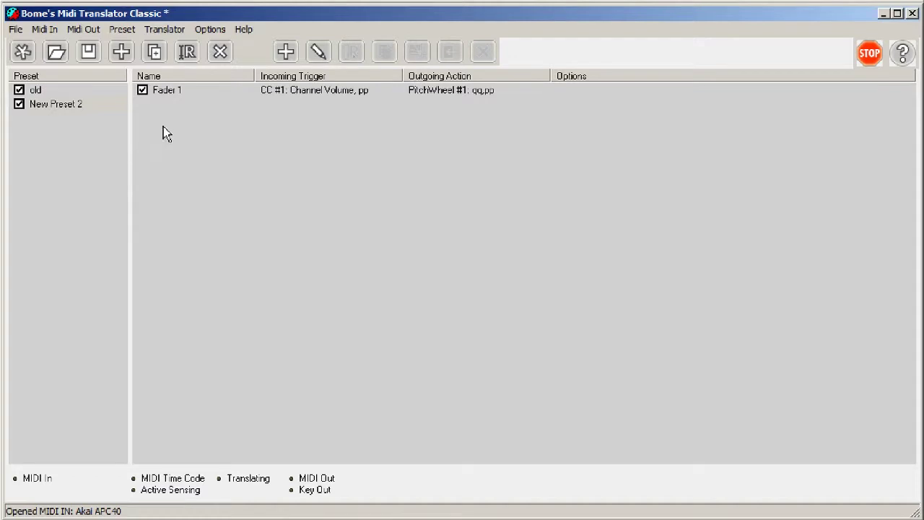
{"action": "left_click", "coordinate": [285, 52]}
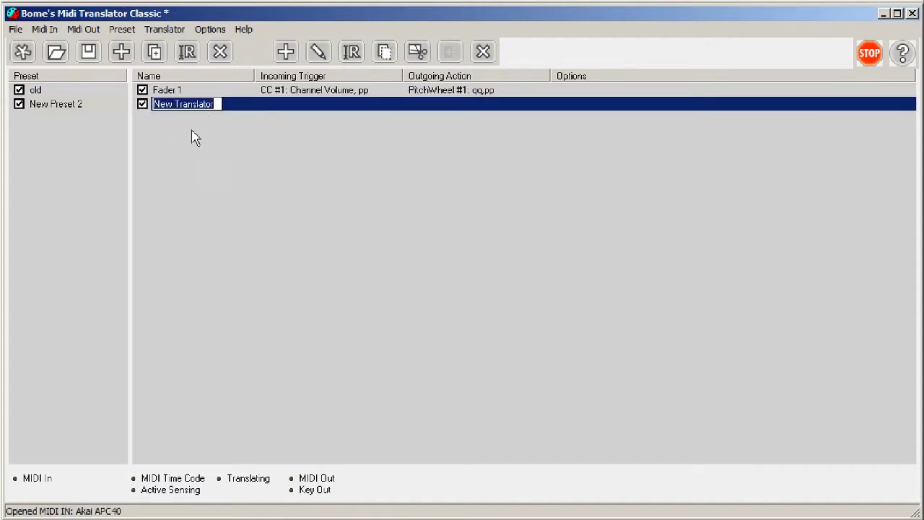
{"action": "left_click", "coordinate": [195, 139]}
{"action": "double_click", "coordinate": [192, 113]}
{"action": "left_click", "coordinate": [266, 183]}
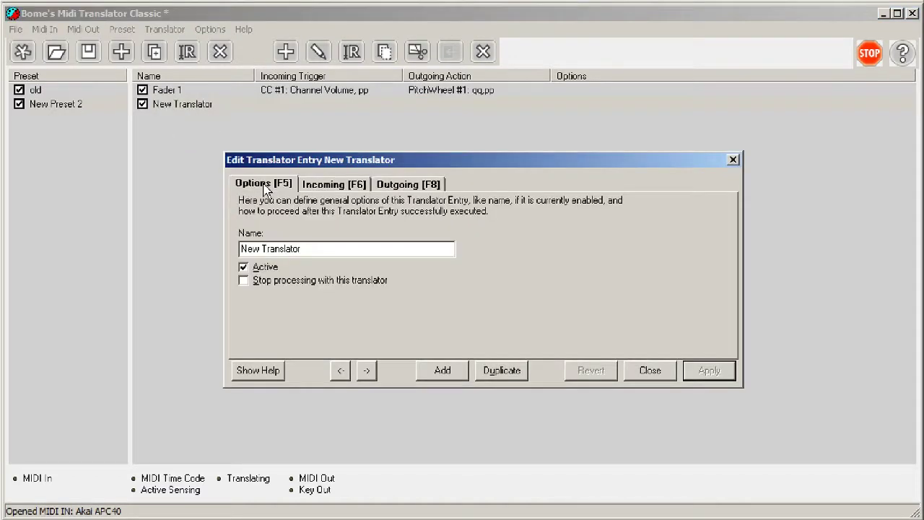
{"action": "left_click_drag", "start_coordinate": [307, 250], "coordinate": [177, 250]}
{"action": "type", "text": "Fader 2"}
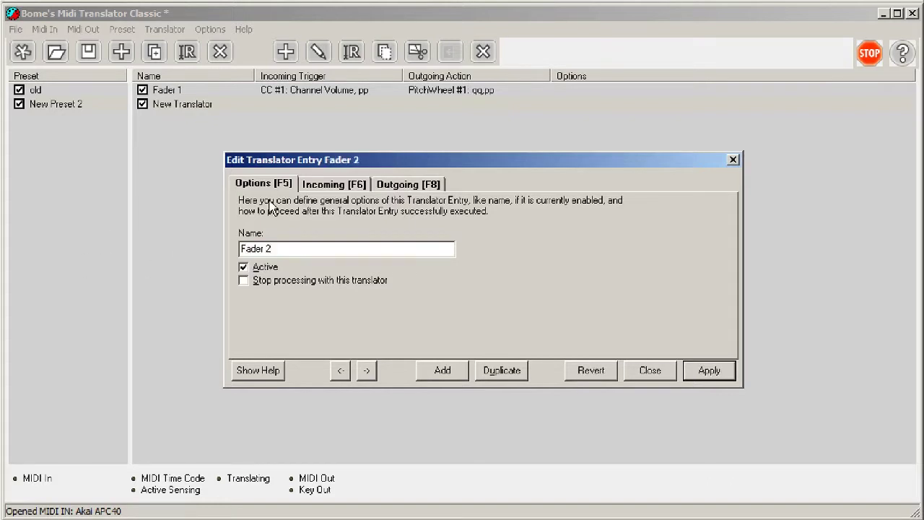
Set Fader 2's incoming trigger by capturing the second fader's message B1 07 pp
{"action": "left_click", "coordinate": [325, 186]}
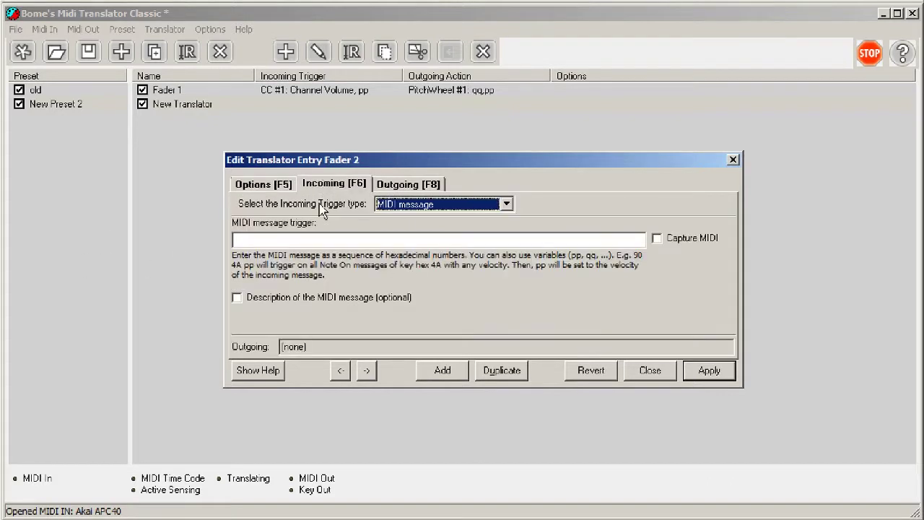
{"action": "left_click", "coordinate": [428, 205]}
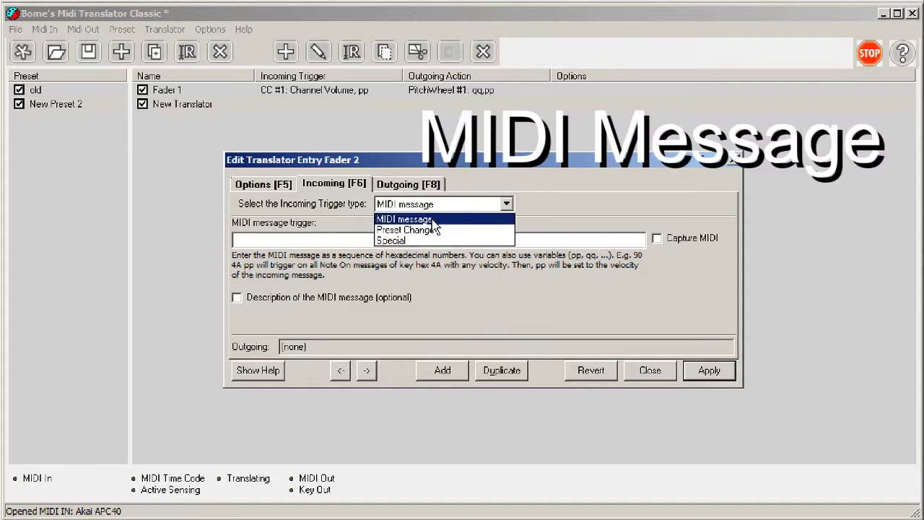
{"action": "left_click", "coordinate": [466, 213]}
{"action": "left_click", "coordinate": [657, 238]}
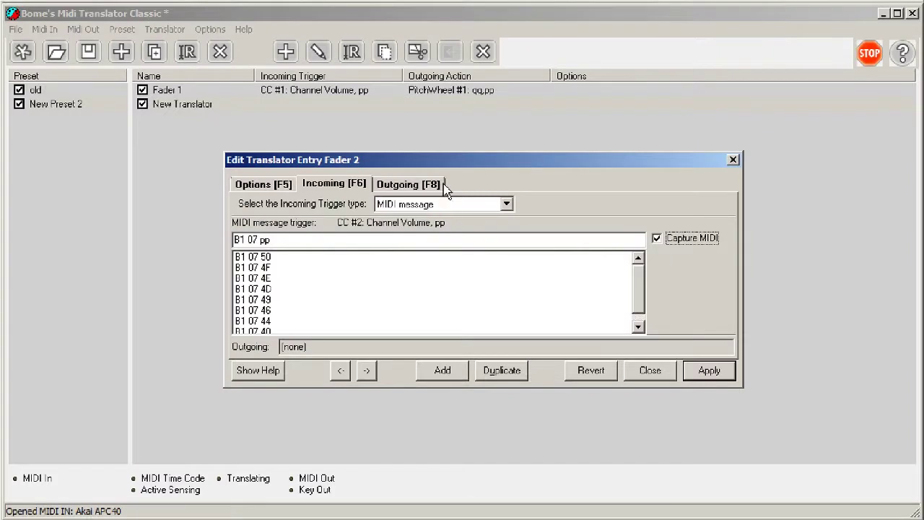
Set Fader 2's outgoing MIDI message to E1 qq pp and apply it
{"action": "left_click", "coordinate": [431, 185]}
{"action": "left_click", "coordinate": [429, 205]}
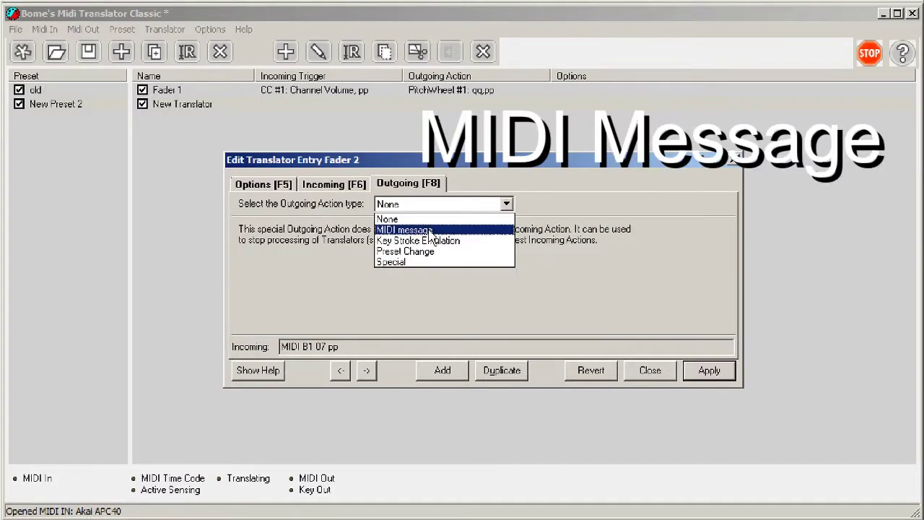
{"action": "left_click", "coordinate": [433, 227]}
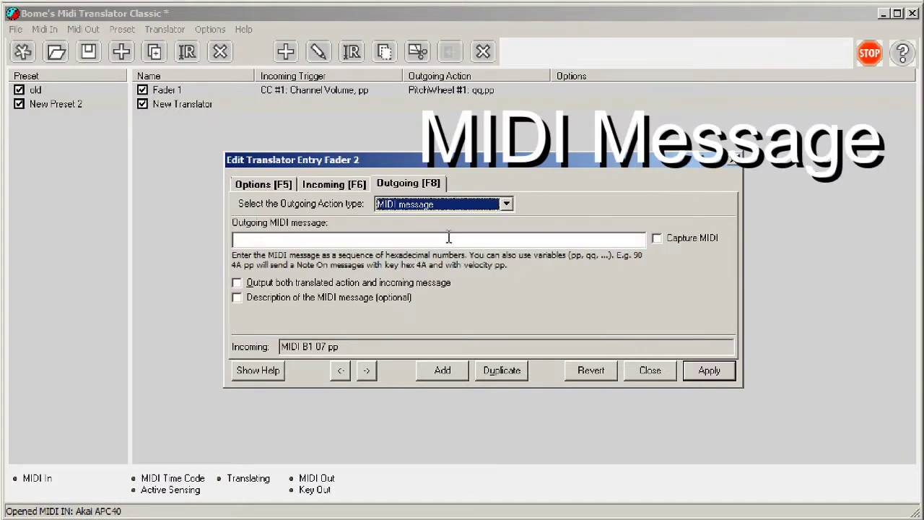
{"action": "left_click", "coordinate": [559, 241]}
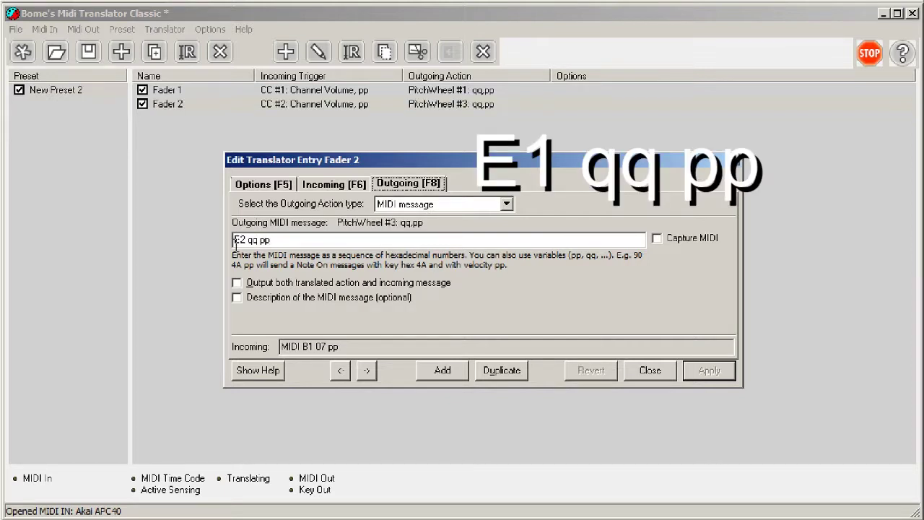
{"action": "key", "text": "BackSpace"}
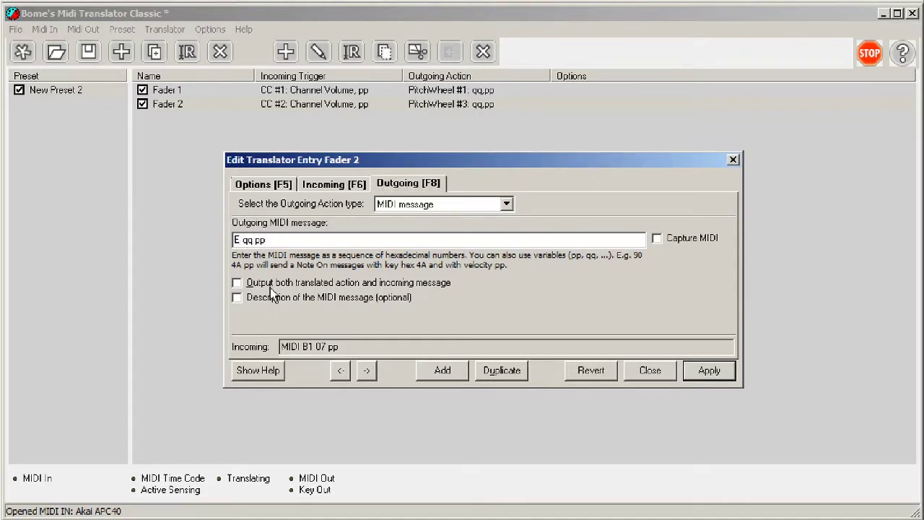
{"action": "type", "text": "1"}
{"action": "left_click", "coordinate": [725, 371]}
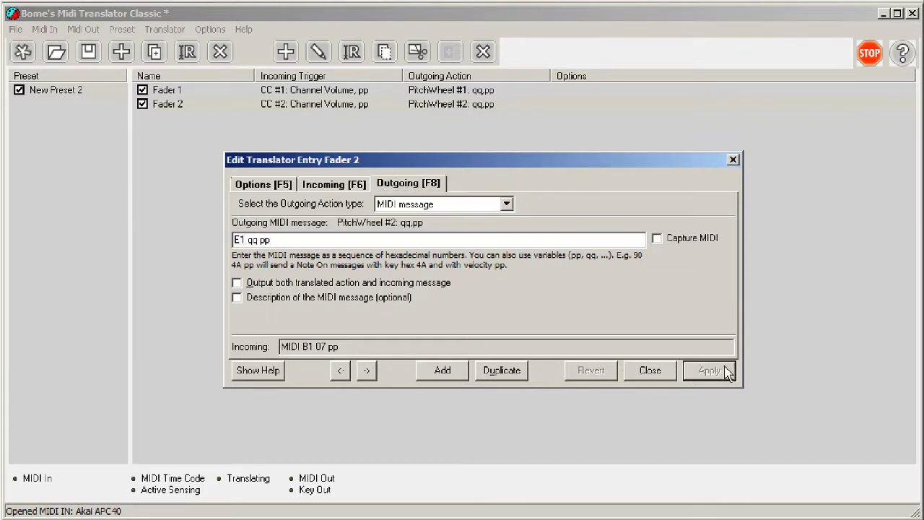
Close the editor after comparing with Fader 1, then return to Premiere Pro
{"action": "left_click", "coordinate": [733, 160]}
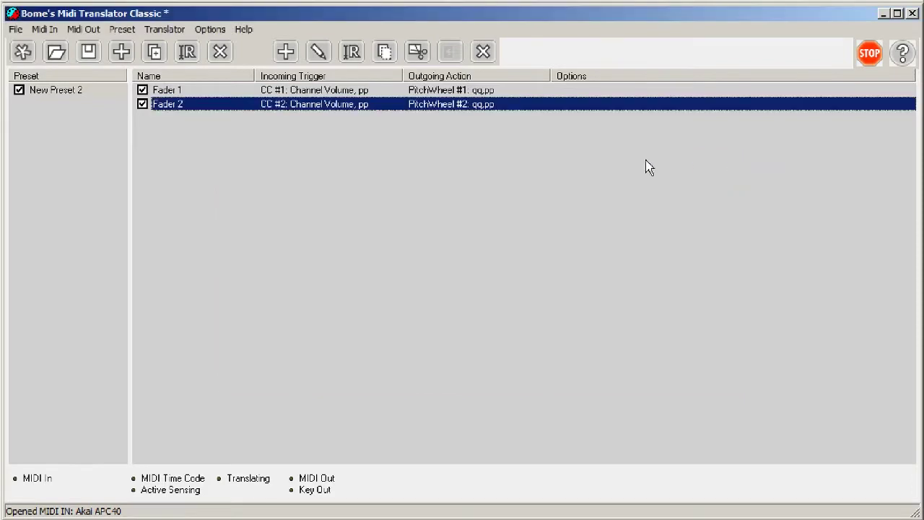
{"action": "double_click", "coordinate": [318, 92]}
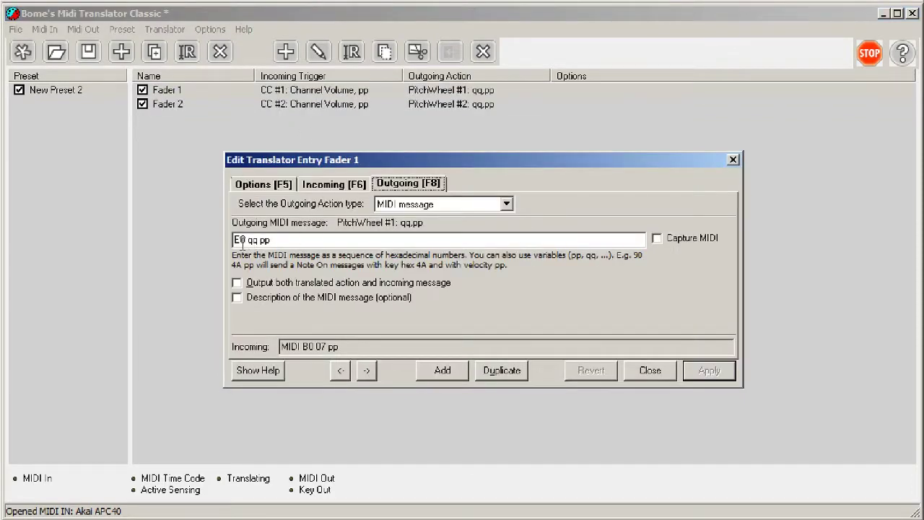
{"action": "left_click", "coordinate": [299, 101]}
{"action": "left_click", "coordinate": [733, 159]}
{"action": "key", "text": "alt+Tab"}
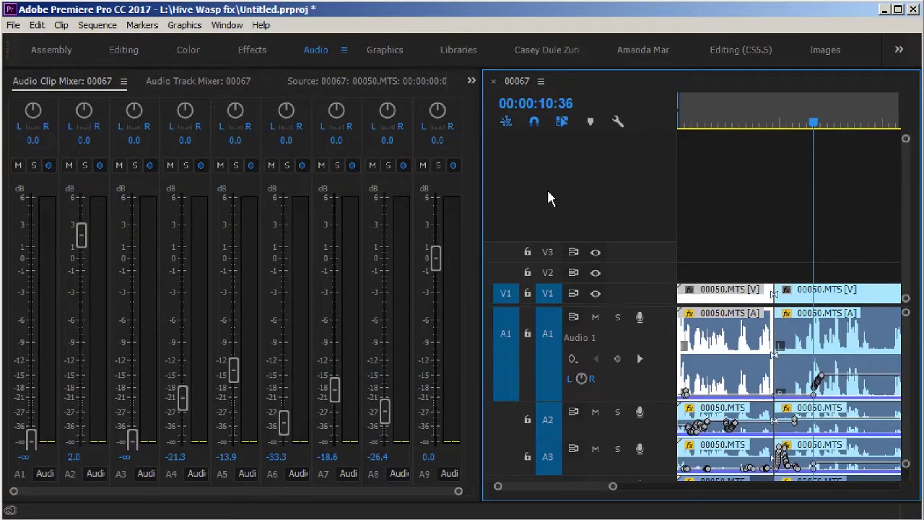
Start sequence playback to watch the Audio Clip Mixer faders and meters react
{"action": "key", "text": "space"}
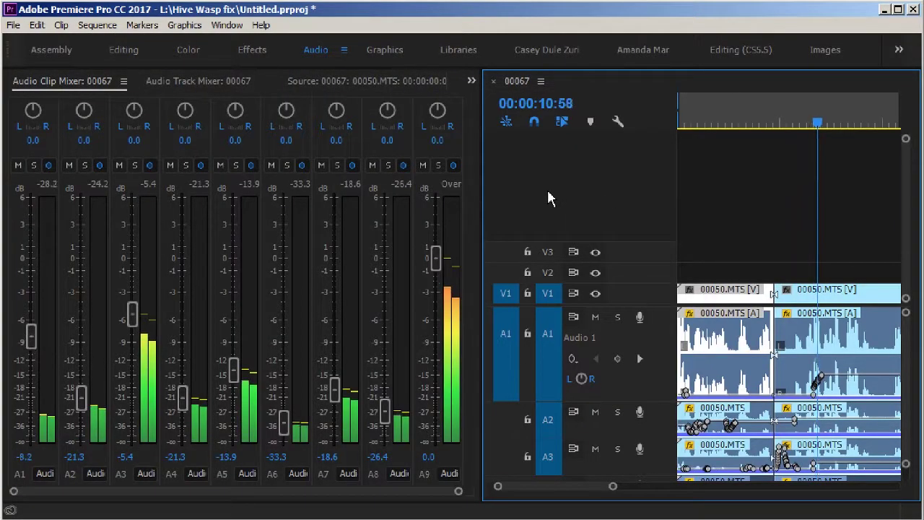